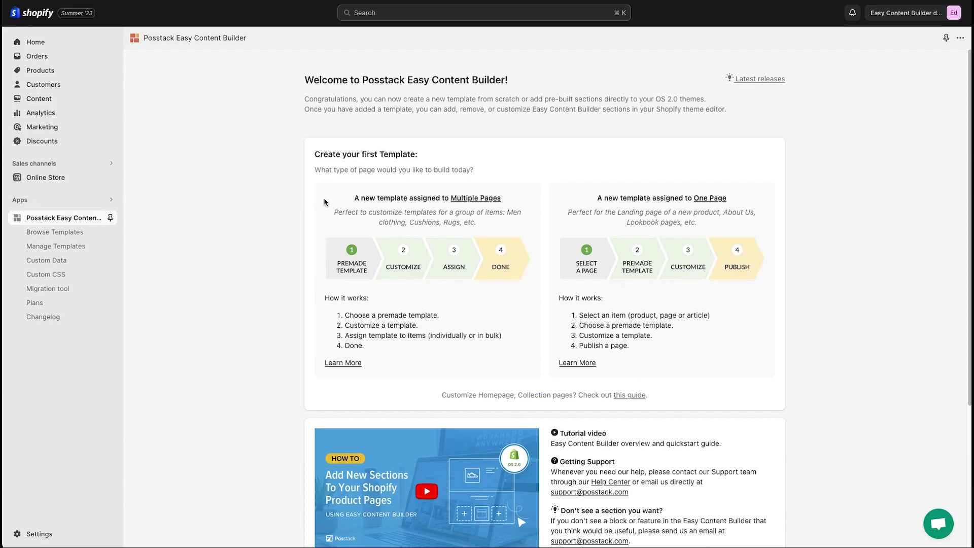
Highlight the Multiple Pages and One Page template option headings to compare them
{"action": "left_click", "coordinate": [356, 200]}
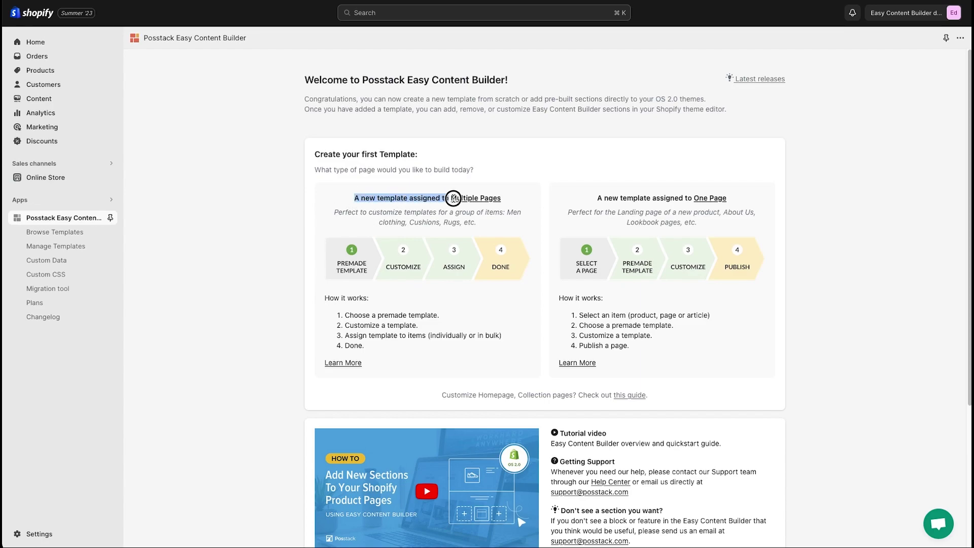
{"action": "left_click_drag", "start_coordinate": [355, 200], "coordinate": [515, 198]}
{"action": "left_click", "coordinate": [488, 310]}
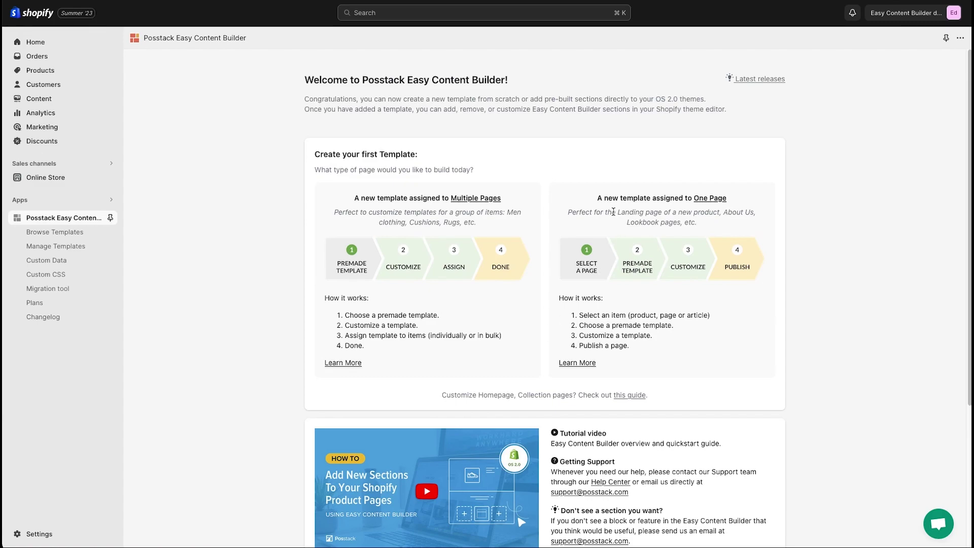
{"action": "left_click_drag", "start_coordinate": [599, 199], "coordinate": [729, 197]}
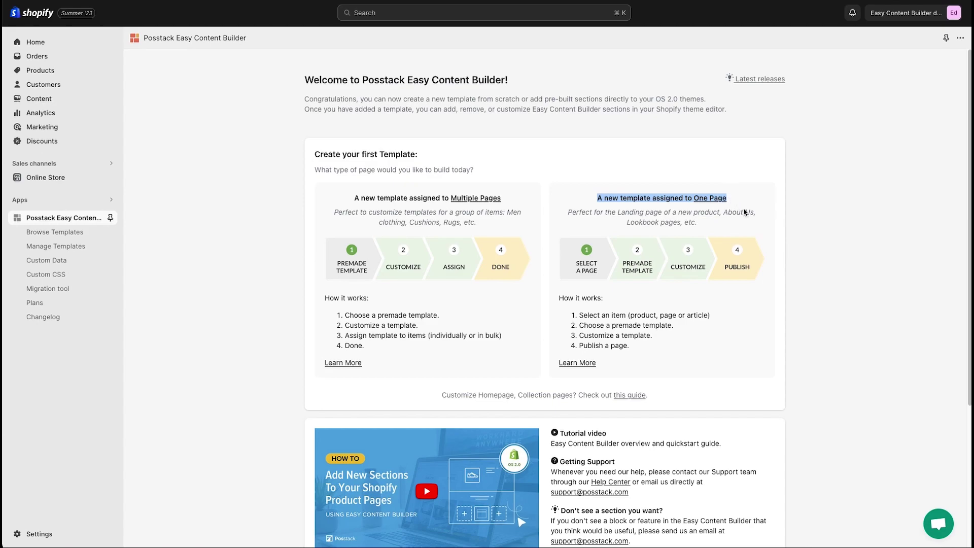
{"action": "left_click", "coordinate": [746, 212]}
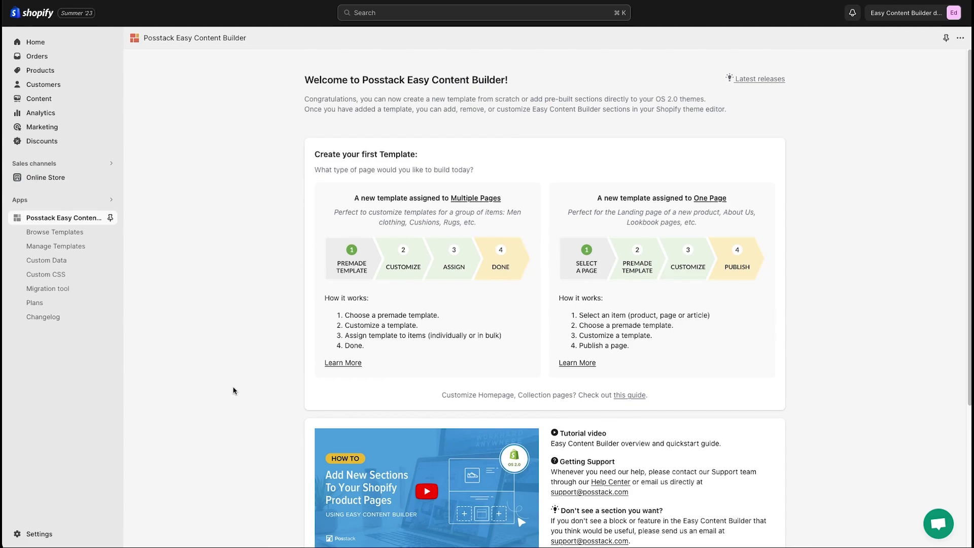
Browse the pre-made template catalog by About Us, Store Pages, Landing Pages, Product Pages, then Show All
{"action": "left_click", "coordinate": [62, 233]}
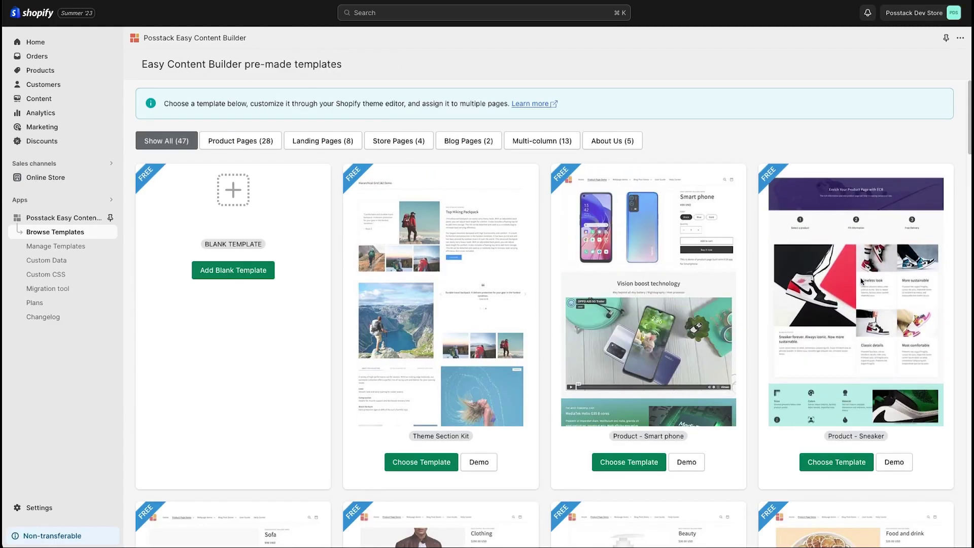
{"action": "left_click", "coordinate": [613, 142]}
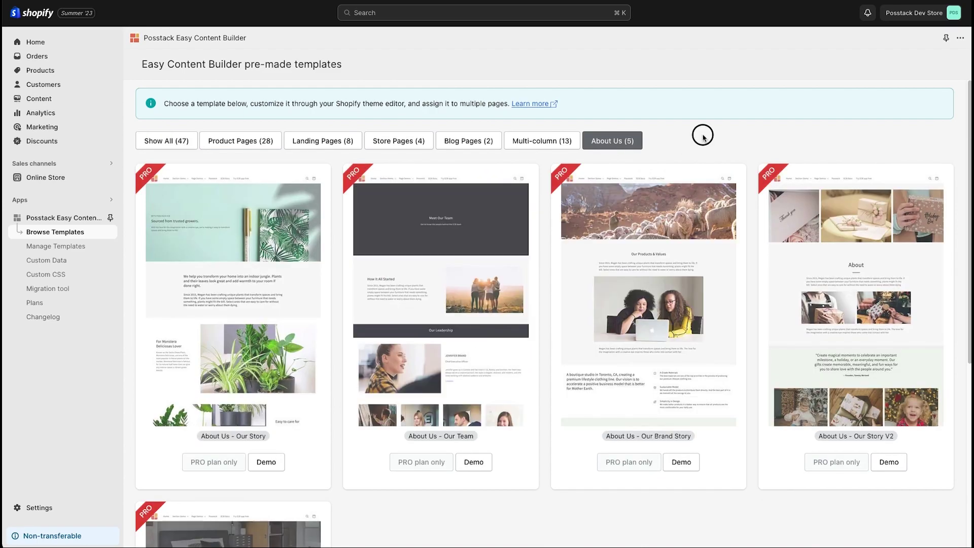
{"action": "left_click", "coordinate": [392, 145]}
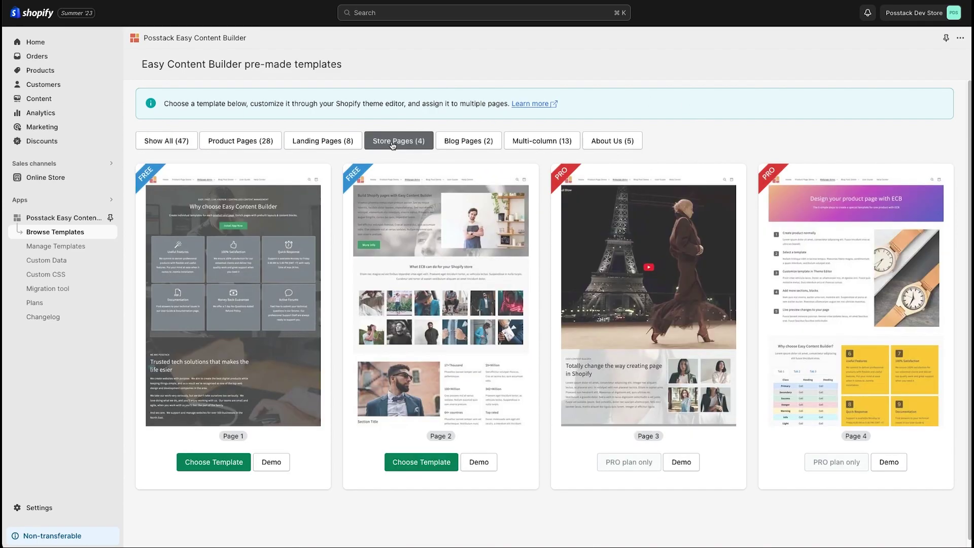
{"action": "left_click", "coordinate": [341, 145]}
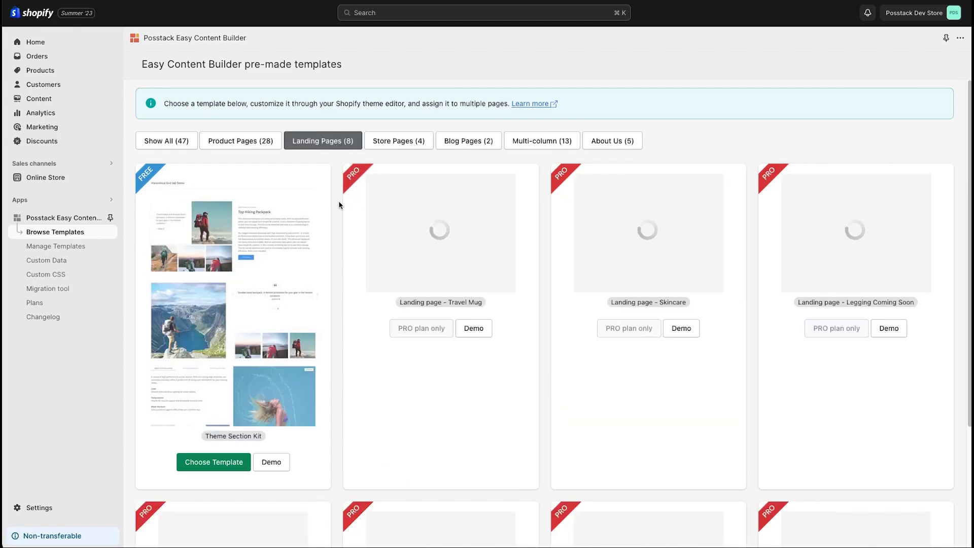
{"action": "scroll", "coordinate": [333, 371], "scroll_direction": "down", "scroll_amount": 5}
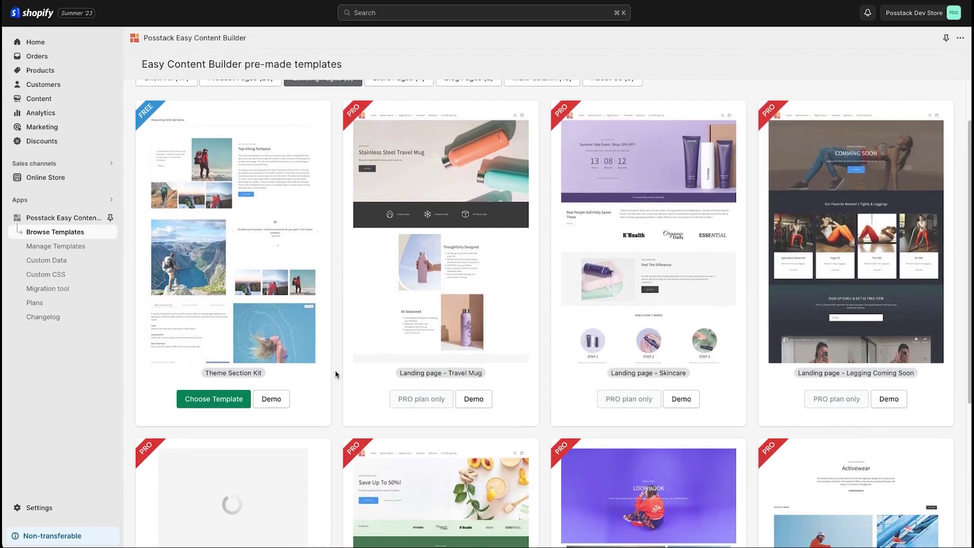
{"action": "scroll", "coordinate": [335, 374], "scroll_direction": "up", "scroll_amount": 5}
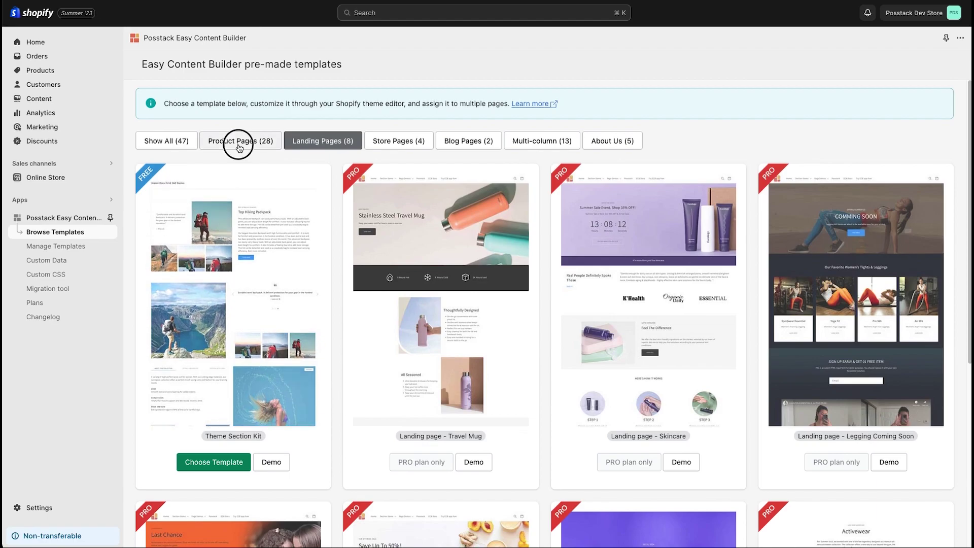
{"action": "left_click", "coordinate": [238, 143]}
{"action": "scroll", "coordinate": [339, 258], "scroll_direction": "down", "scroll_amount": 5}
{"action": "scroll", "coordinate": [339, 258], "scroll_direction": "down", "scroll_amount": 6}
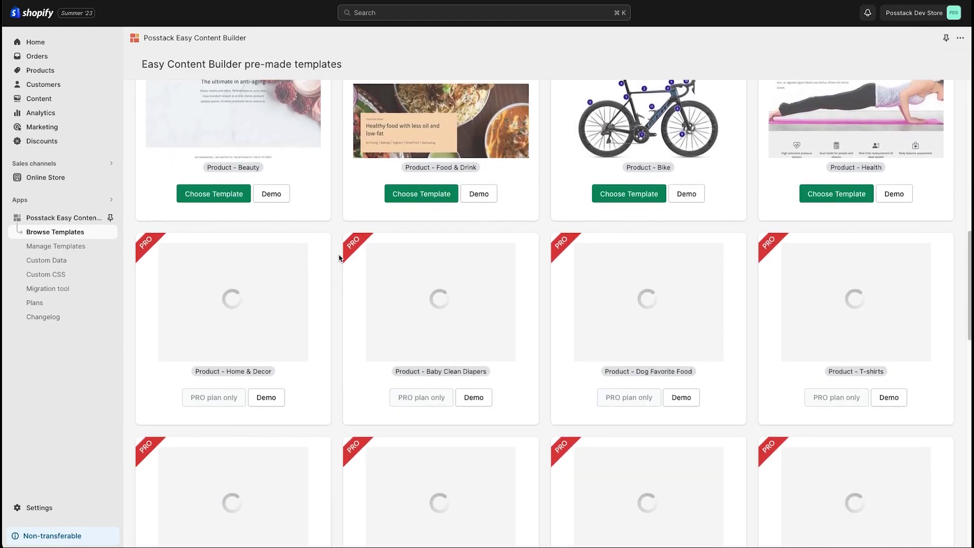
{"action": "scroll", "coordinate": [340, 258], "scroll_direction": "down", "scroll_amount": 1}
{"action": "scroll", "coordinate": [340, 258], "scroll_direction": "down", "scroll_amount": 1}
{"action": "scroll", "coordinate": [339, 258], "scroll_direction": "down", "scroll_amount": 6}
{"action": "scroll", "coordinate": [339, 258], "scroll_direction": "down", "scroll_amount": 2}
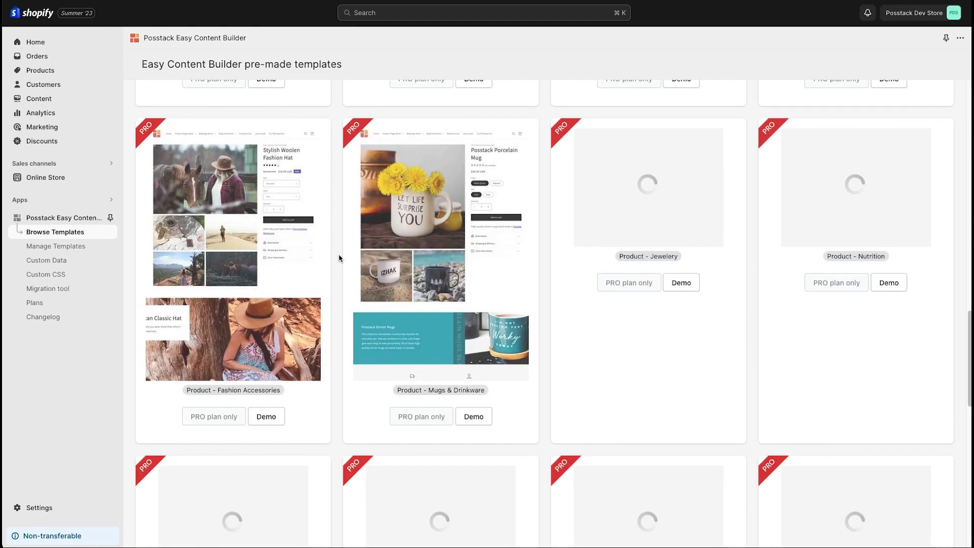
{"action": "scroll", "coordinate": [339, 258], "scroll_direction": "up", "scroll_amount": 5}
{"action": "scroll", "coordinate": [340, 258], "scroll_direction": "up", "scroll_amount": 10}
{"action": "scroll", "coordinate": [339, 258], "scroll_direction": "up", "scroll_amount": 7}
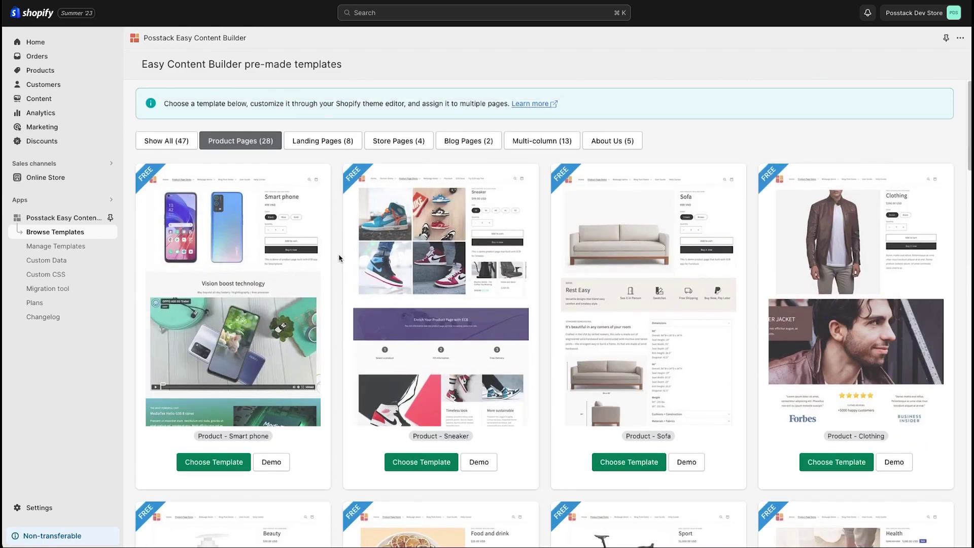
{"action": "left_click", "coordinate": [184, 141]}
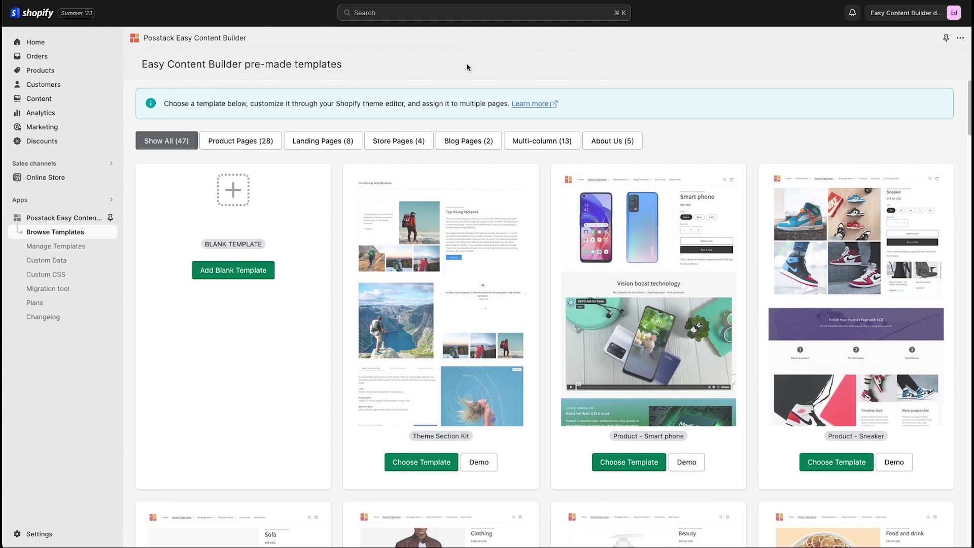
{"action": "scroll", "coordinate": [546, 391], "scroll_direction": "down", "scroll_amount": 1}
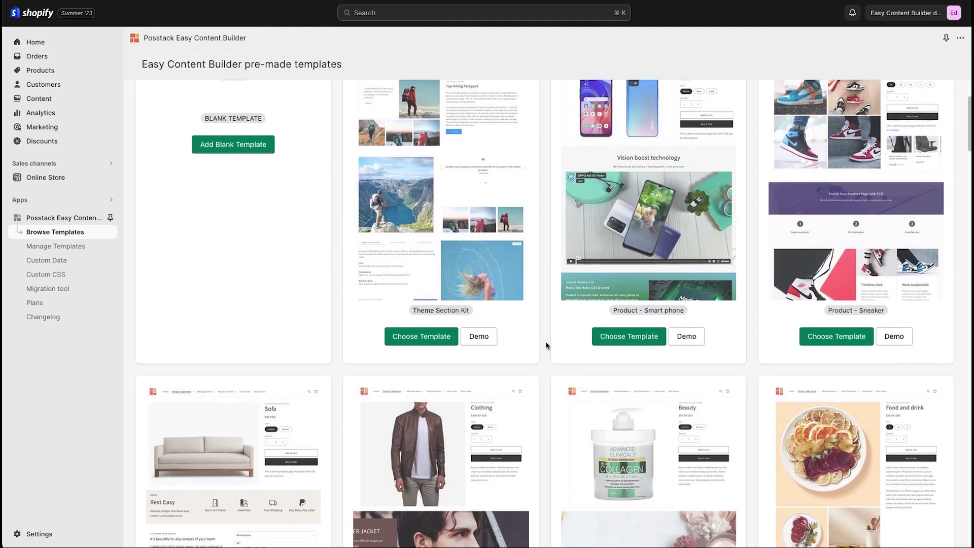
{"action": "scroll", "coordinate": [546, 341], "scroll_direction": "down", "scroll_amount": 3}
{"action": "scroll", "coordinate": [545, 339], "scroll_direction": "down", "scroll_amount": 1}
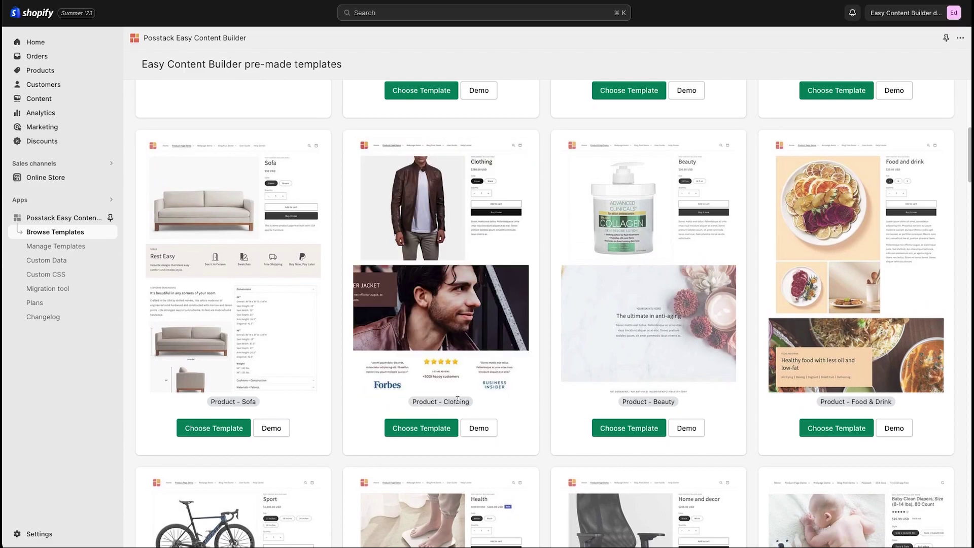
Create a Product-type template named 'men-clothing' from the Clothing design and submit it
{"action": "left_click", "coordinate": [428, 430]}
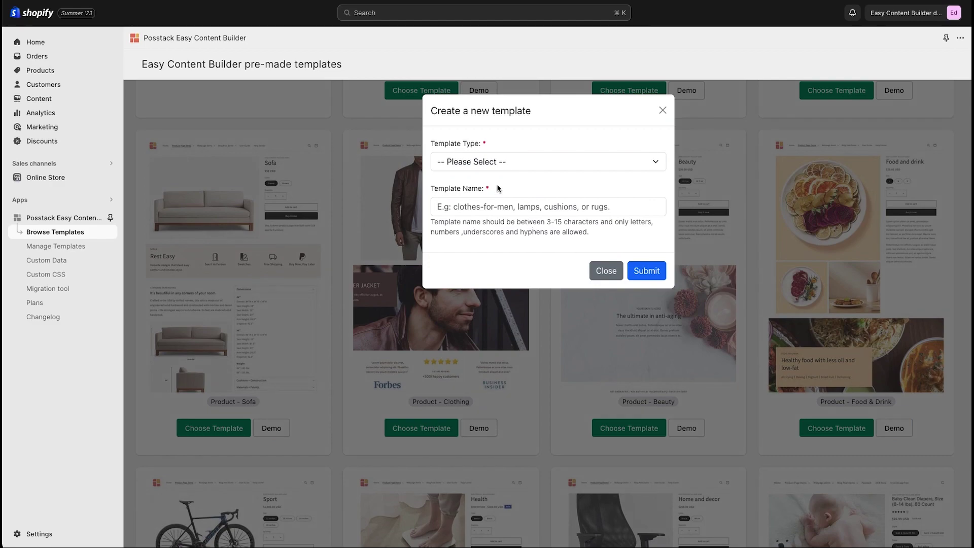
{"action": "left_click", "coordinate": [490, 161]}
{"action": "left_click", "coordinate": [489, 173]}
{"action": "left_click", "coordinate": [504, 206]}
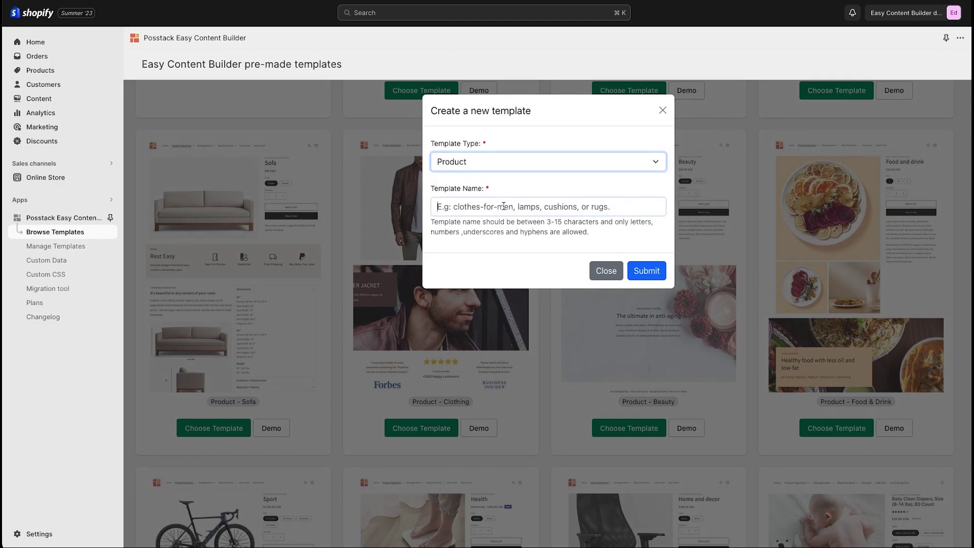
{"action": "left_click", "coordinate": [504, 206]}
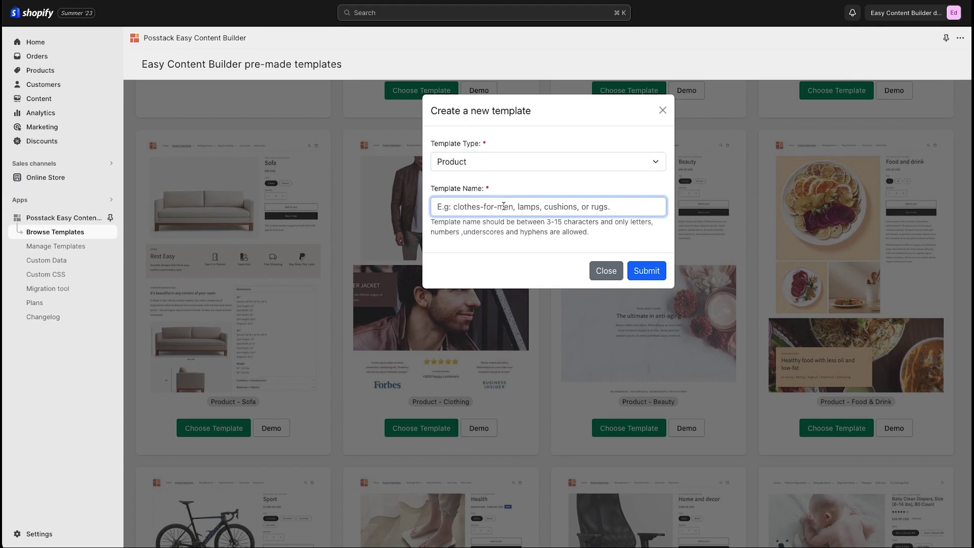
{"action": "type", "text": "men-clothing"}
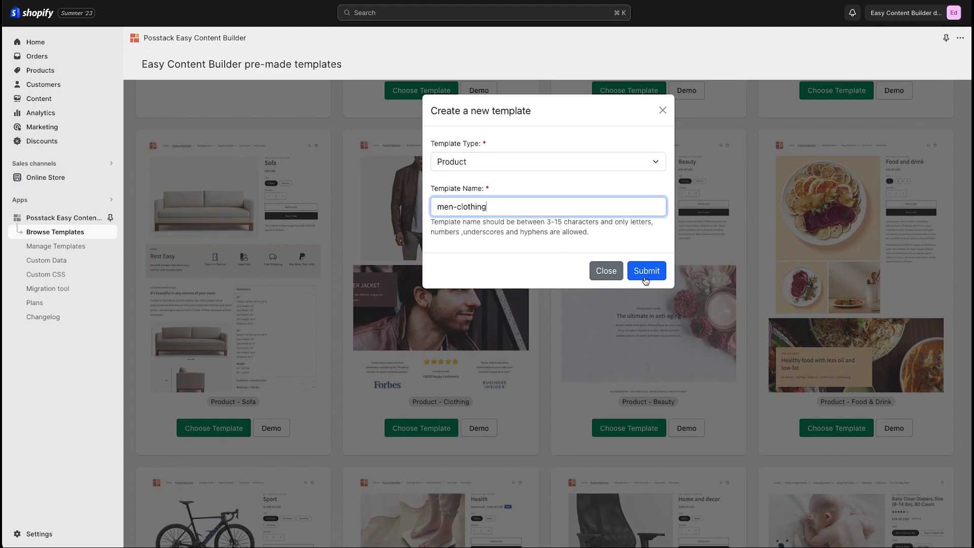
{"action": "left_click", "coordinate": [645, 274]}
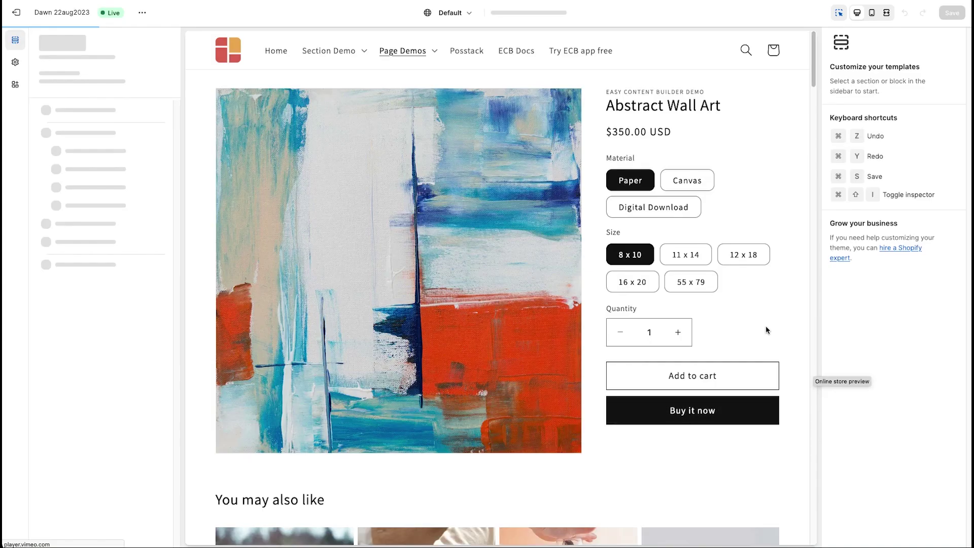
Select the Abstract Wall Art product title in the easy-men-clothing template preview
{"action": "left_click_drag", "start_coordinate": [721, 107], "coordinate": [607, 105]}
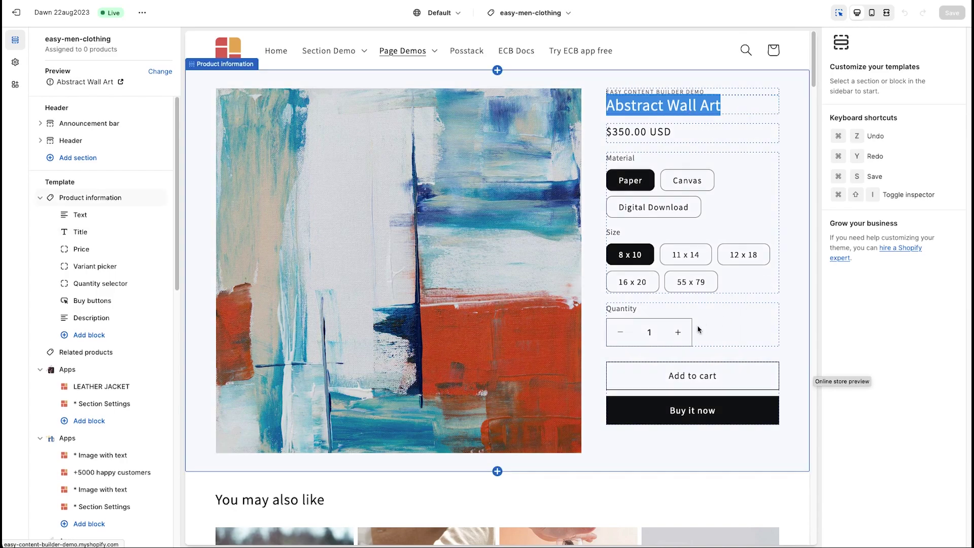
{"action": "scroll", "coordinate": [697, 329], "scroll_direction": "down", "scroll_amount": 5}
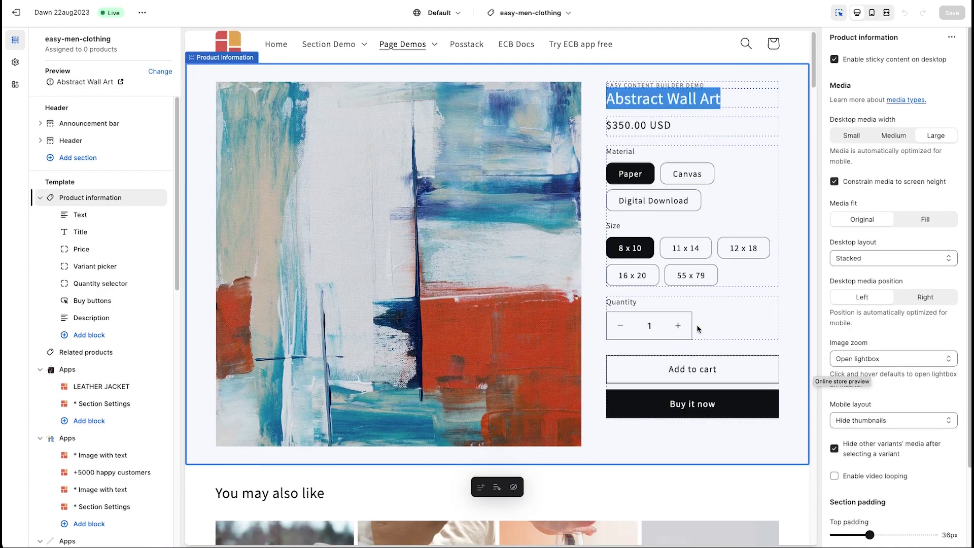
{"action": "scroll", "coordinate": [697, 329], "scroll_direction": "down", "scroll_amount": 5}
{"action": "scroll", "coordinate": [697, 329], "scroll_direction": "down", "scroll_amount": 8}
{"action": "scroll", "coordinate": [698, 329], "scroll_direction": "down", "scroll_amount": 5}
{"action": "scroll", "coordinate": [697, 329], "scroll_direction": "down", "scroll_amount": 3}
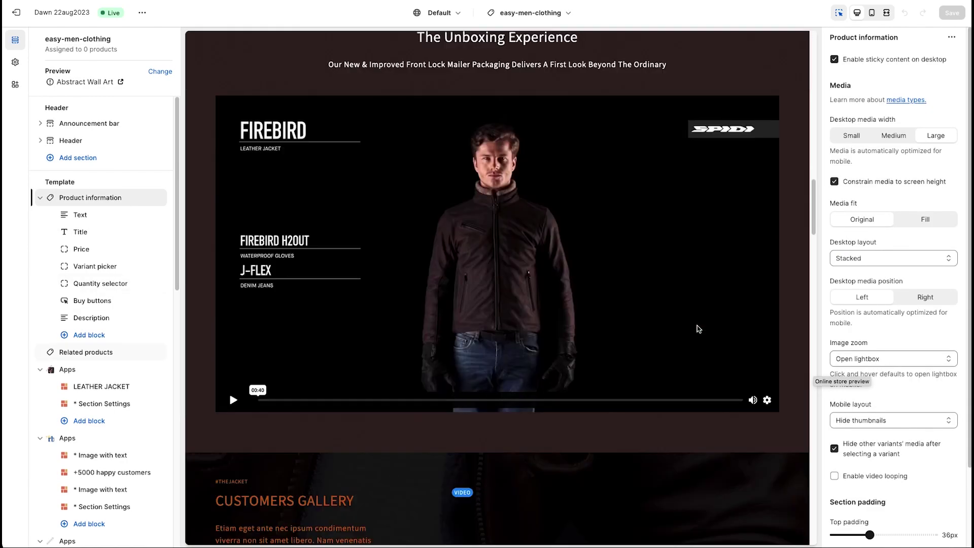
{"action": "scroll", "coordinate": [697, 329], "scroll_direction": "down", "scroll_amount": 5}
{"action": "scroll", "coordinate": [698, 329], "scroll_direction": "down", "scroll_amount": 5}
{"action": "scroll", "coordinate": [697, 329], "scroll_direction": "down", "scroll_amount": 10}
{"action": "scroll", "coordinate": [697, 329], "scroll_direction": "down", "scroll_amount": 4}
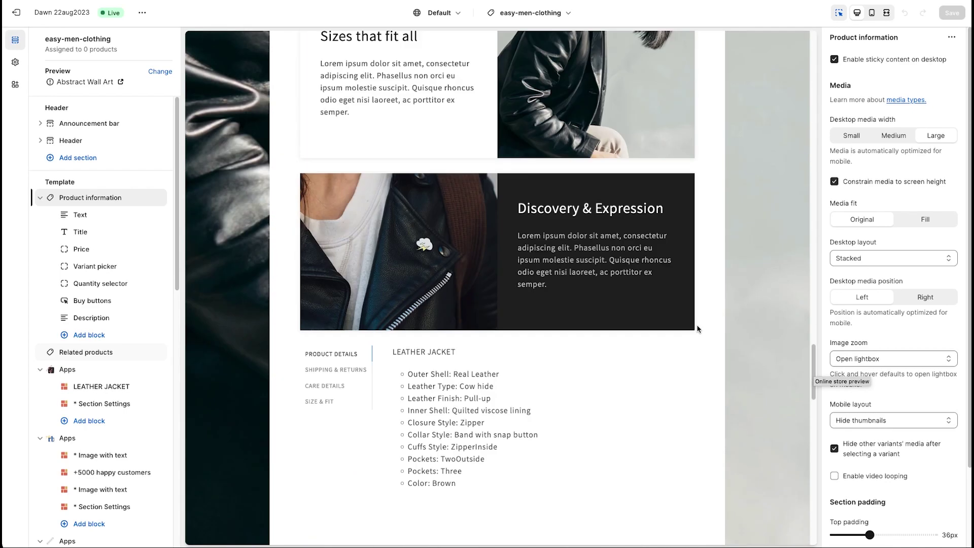
{"action": "scroll", "coordinate": [697, 329], "scroll_direction": "down", "scroll_amount": 10}
{"action": "scroll", "coordinate": [698, 322], "scroll_direction": "down", "scroll_amount": 5}
{"action": "scroll", "coordinate": [698, 322], "scroll_direction": "down", "scroll_amount": 5}
{"action": "scroll", "coordinate": [698, 322], "scroll_direction": "up", "scroll_amount": 5}
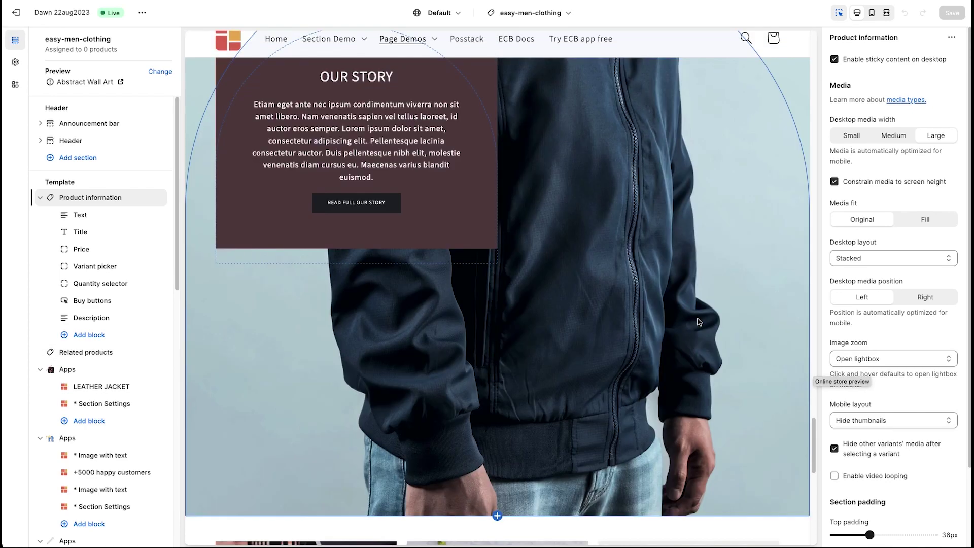
{"action": "scroll", "coordinate": [698, 322], "scroll_direction": "up", "scroll_amount": 8}
{"action": "scroll", "coordinate": [698, 322], "scroll_direction": "up", "scroll_amount": 10}
{"action": "scroll", "coordinate": [697, 323], "scroll_direction": "up", "scroll_amount": 10}
{"action": "scroll", "coordinate": [698, 322], "scroll_direction": "up", "scroll_amount": 10}
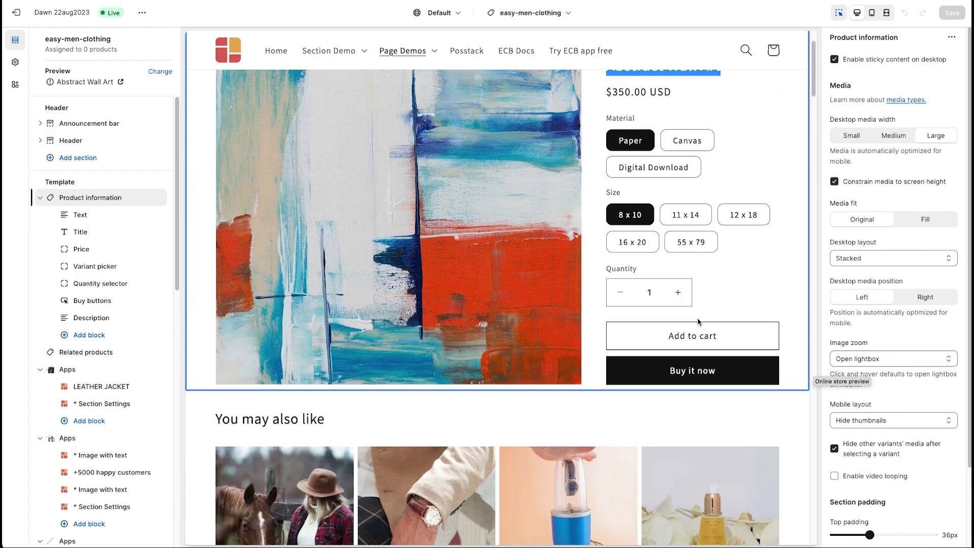
{"action": "scroll", "coordinate": [698, 322], "scroll_direction": "up", "scroll_amount": 3}
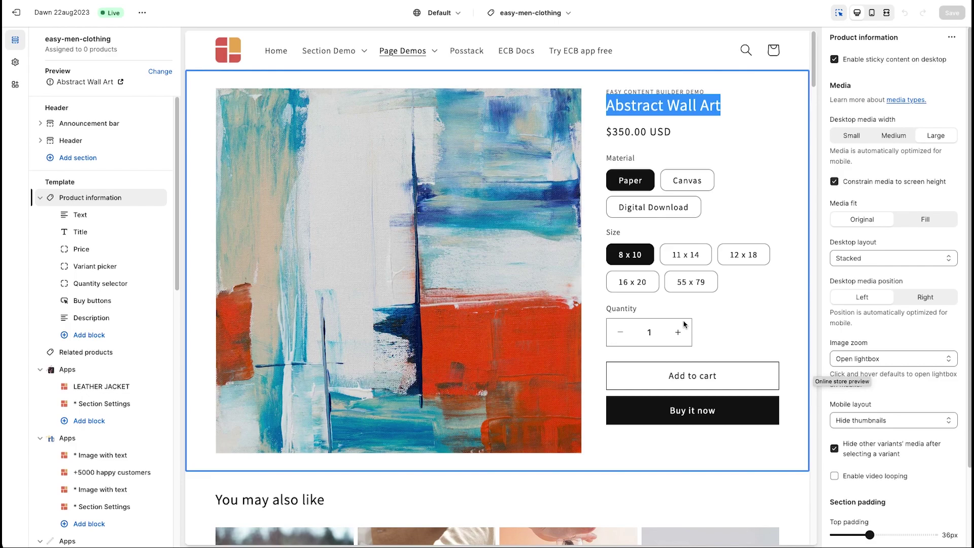
{"action": "scroll", "coordinate": [684, 324], "scroll_direction": "down", "scroll_amount": 2}
{"action": "scroll", "coordinate": [602, 320], "scroll_direction": "down", "scroll_amount": 3}
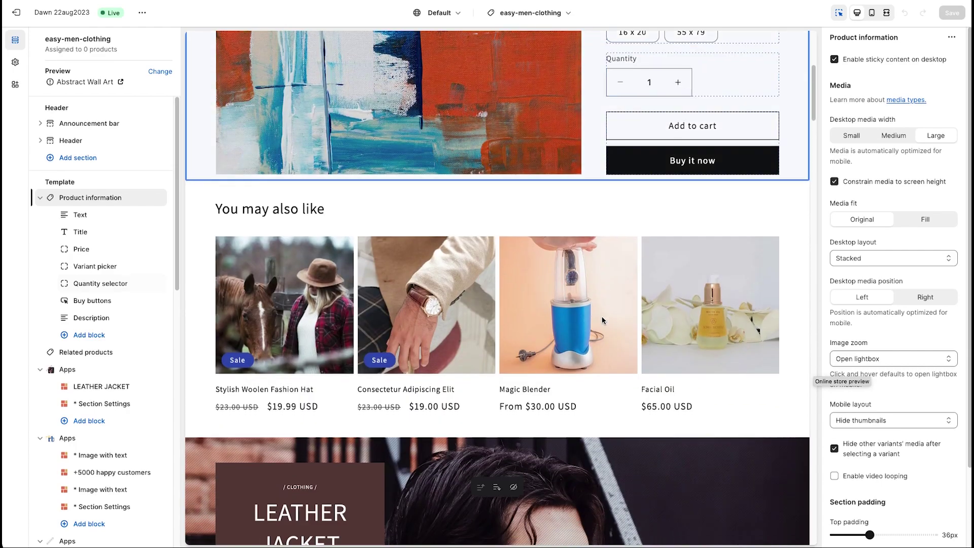
{"action": "mouse_move", "coordinate": [497, 319]}
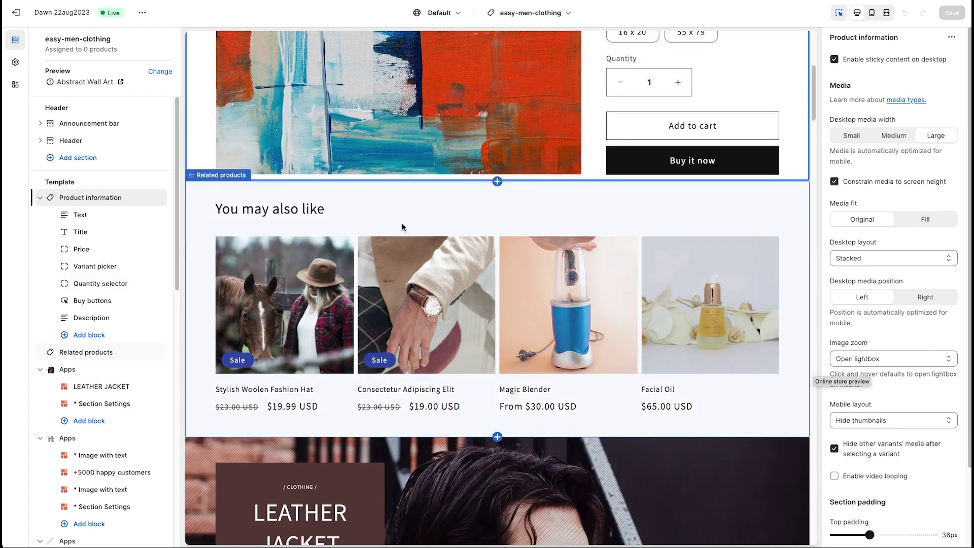
{"action": "mouse_move", "coordinate": [86, 352]}
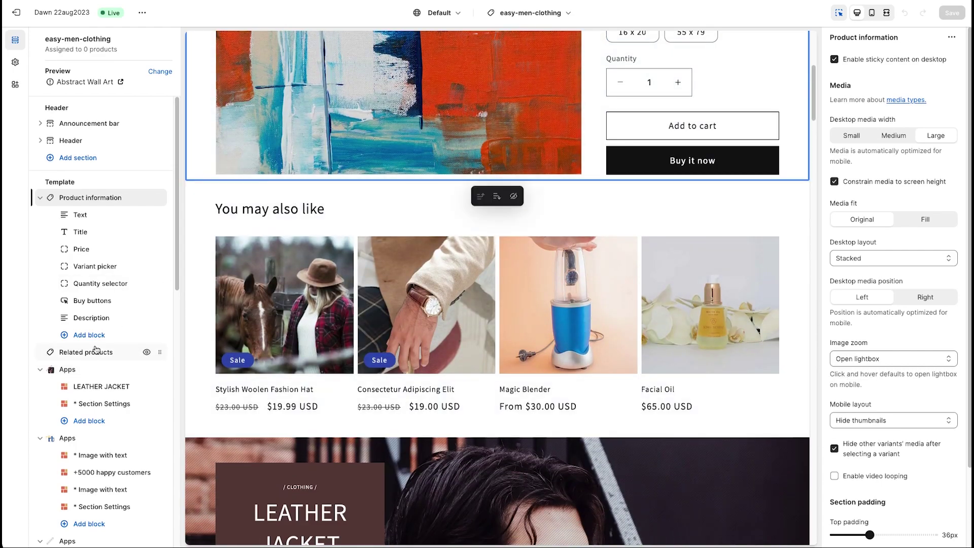
Hide Related products and set the Leather Jacket hero background to the bright-modern-mens-fashion library image
{"action": "left_click", "coordinate": [145, 352]}
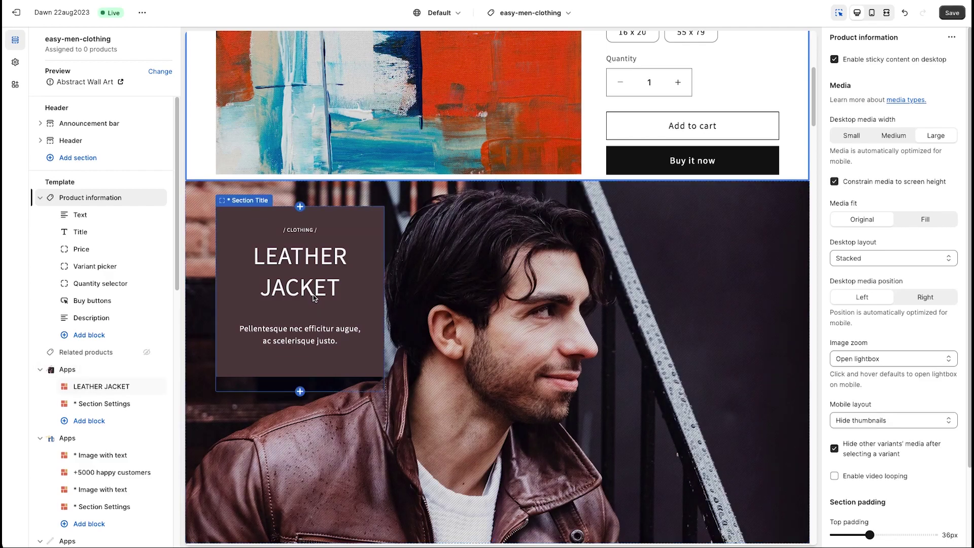
{"action": "left_click", "coordinate": [102, 403]}
{"action": "scroll", "coordinate": [837, 267], "scroll_direction": "down", "scroll_amount": 1}
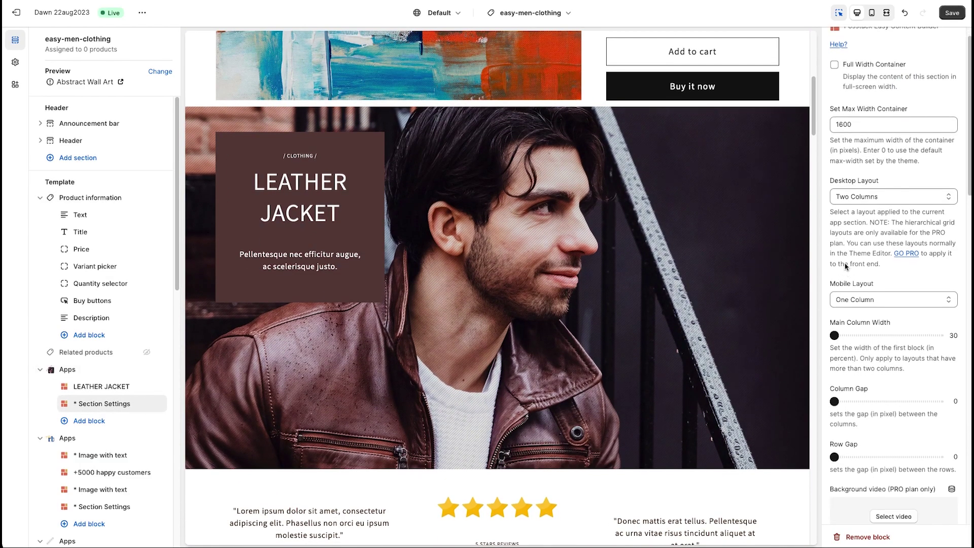
{"action": "scroll", "coordinate": [838, 274], "scroll_direction": "down", "scroll_amount": 3}
{"action": "scroll", "coordinate": [858, 282], "scroll_direction": "down", "scroll_amount": 3}
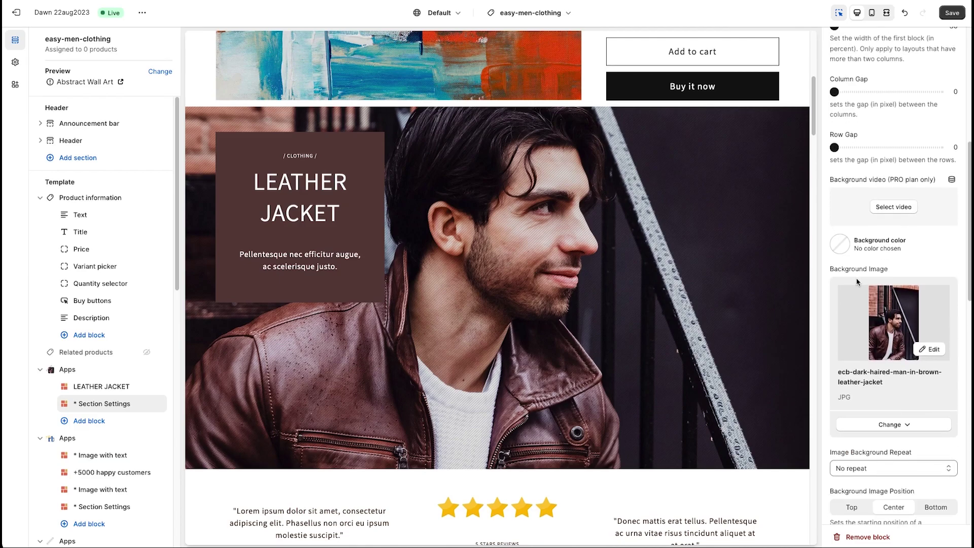
{"action": "left_click", "coordinate": [902, 426]}
{"action": "left_click", "coordinate": [891, 446]}
{"action": "left_click", "coordinate": [420, 93]}
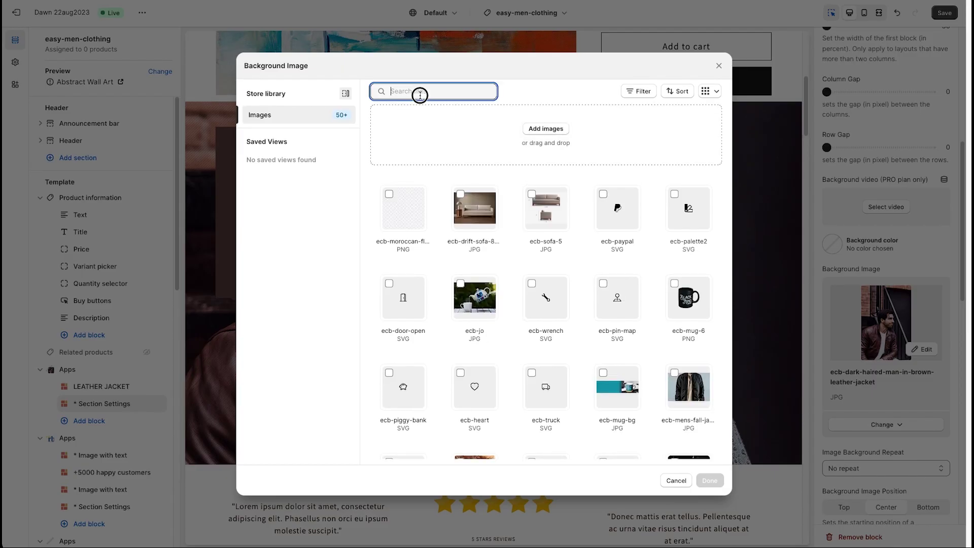
{"action": "type", "text": "men"}
{"action": "left_click", "coordinate": [556, 386]}
{"action": "left_click", "coordinate": [710, 480]}
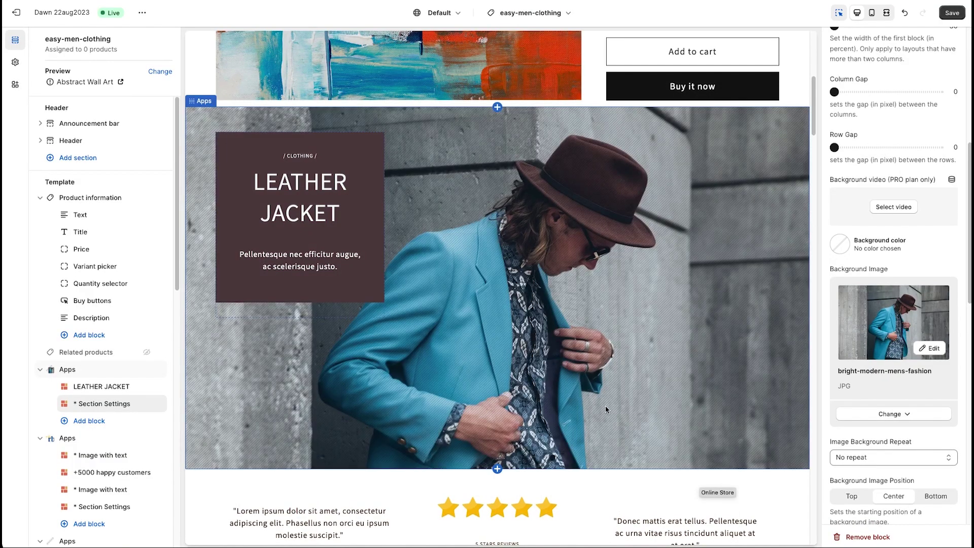
{"action": "scroll", "coordinate": [575, 399], "scroll_direction": "down", "scroll_amount": 1}
{"action": "scroll", "coordinate": [575, 398], "scroll_direction": "down", "scroll_amount": 3}
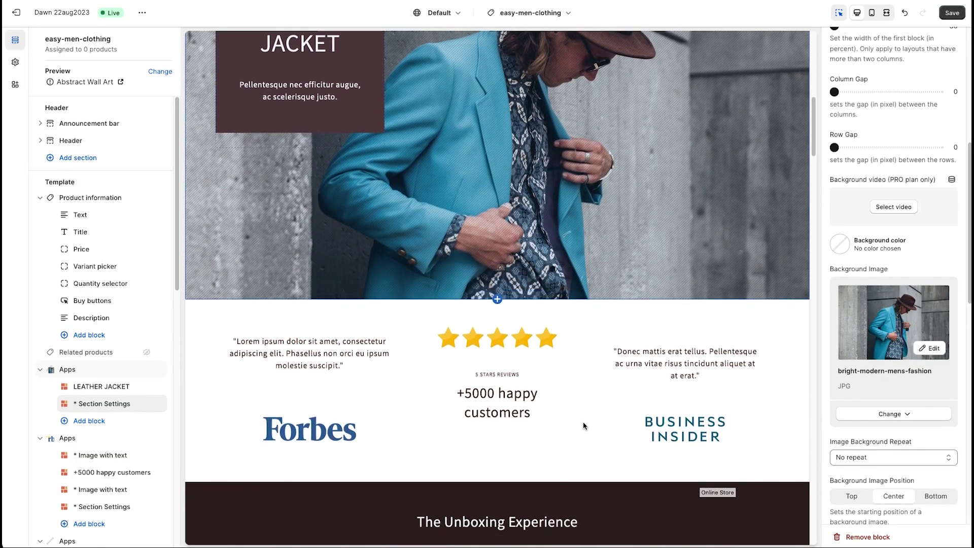
{"action": "scroll", "coordinate": [574, 399], "scroll_direction": "down", "scroll_amount": 1}
{"action": "scroll", "coordinate": [578, 411], "scroll_direction": "down", "scroll_amount": 3}
{"action": "scroll", "coordinate": [584, 426], "scroll_direction": "down", "scroll_amount": 2}
{"action": "scroll", "coordinate": [584, 426], "scroll_direction": "down", "scroll_amount": 3}
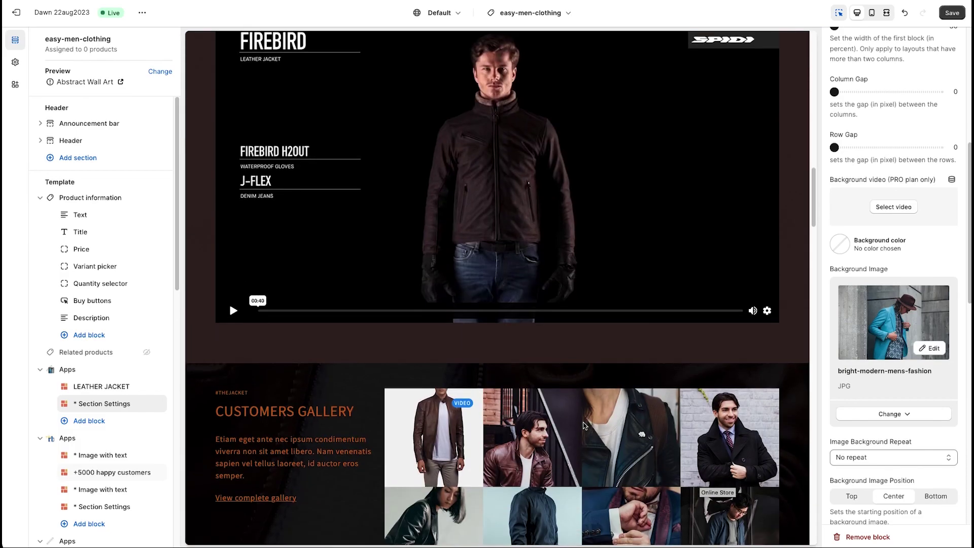
{"action": "scroll", "coordinate": [526, 380], "scroll_direction": "down", "scroll_amount": 3}
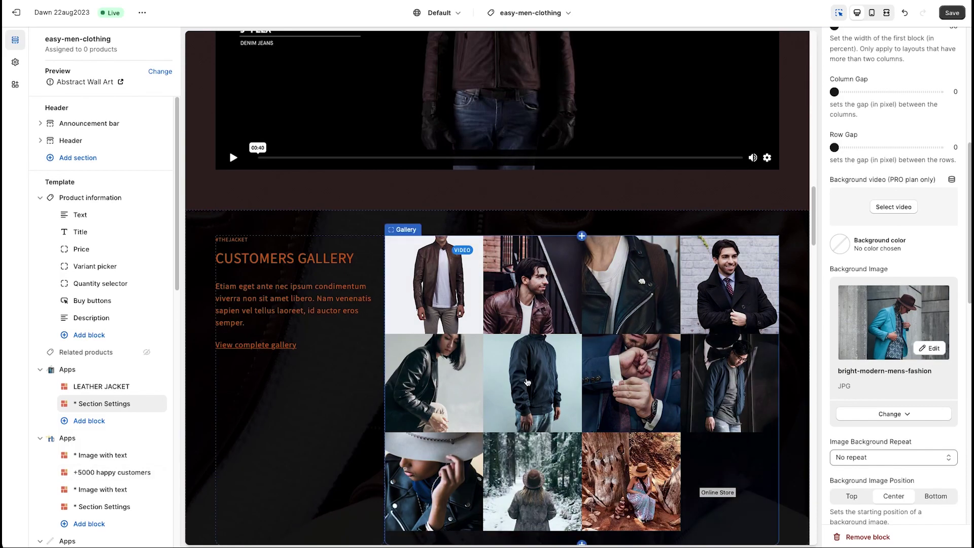
Give the Customers Gallery grid a Small gap and six items per row on desktop
{"action": "left_click", "coordinate": [527, 380]}
{"action": "scroll", "coordinate": [838, 379], "scroll_direction": "up", "scroll_amount": 5}
{"action": "scroll", "coordinate": [879, 370], "scroll_direction": "down", "scroll_amount": 3}
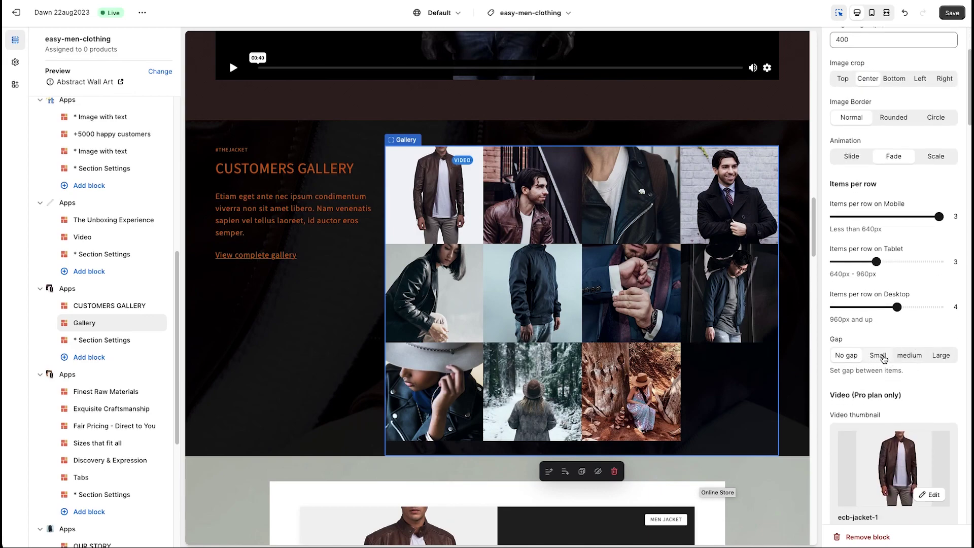
{"action": "left_click", "coordinate": [879, 356]}
{"action": "scroll", "coordinate": [701, 384], "scroll_direction": "down", "scroll_amount": 3}
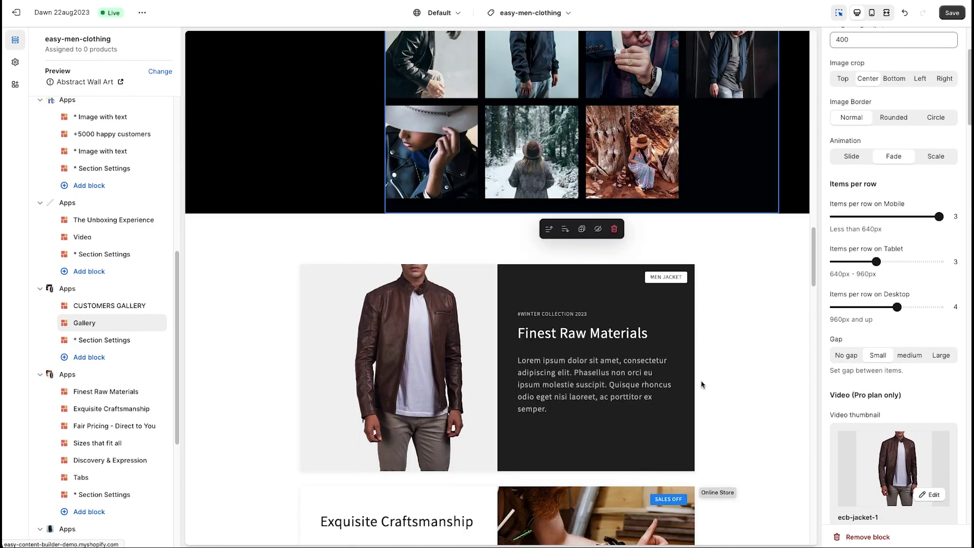
{"action": "scroll", "coordinate": [702, 385], "scroll_direction": "up", "scroll_amount": 2}
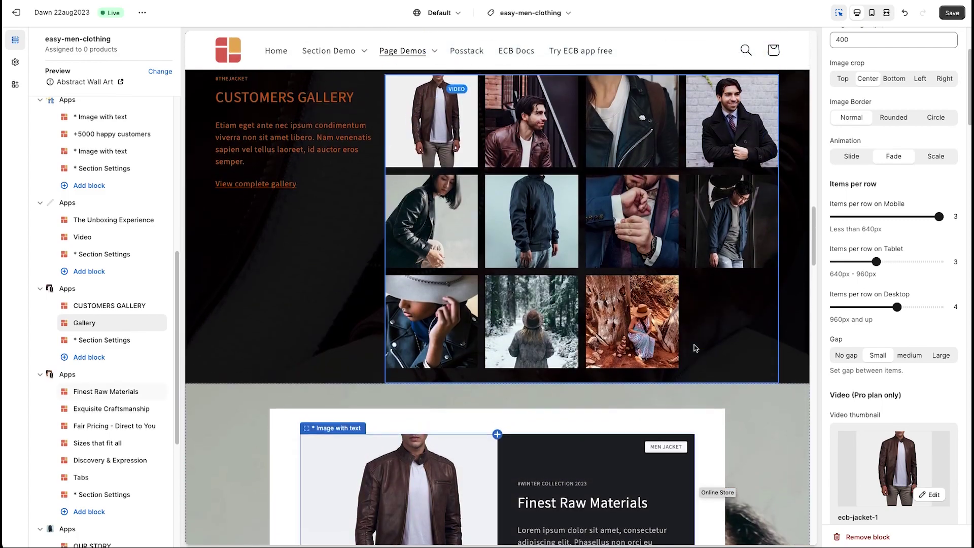
{"action": "scroll", "coordinate": [694, 347], "scroll_direction": "up", "scroll_amount": 1}
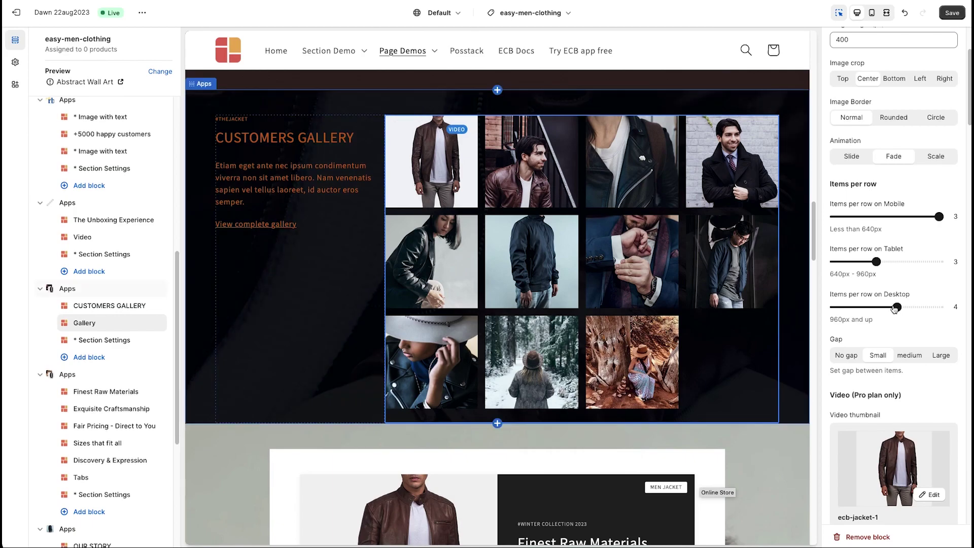
{"action": "left_click_drag", "start_coordinate": [895, 308], "coordinate": [965, 315]}
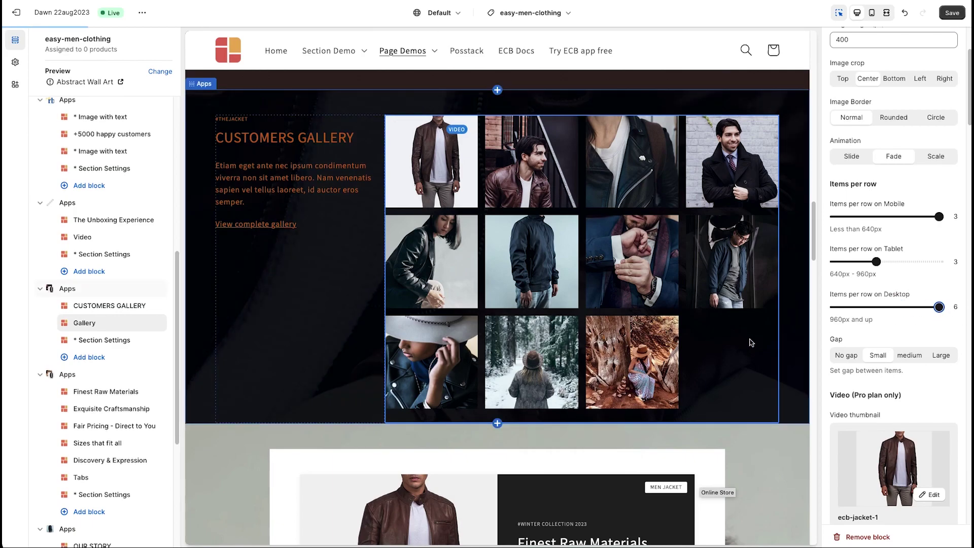
{"action": "left_click", "coordinate": [726, 342]}
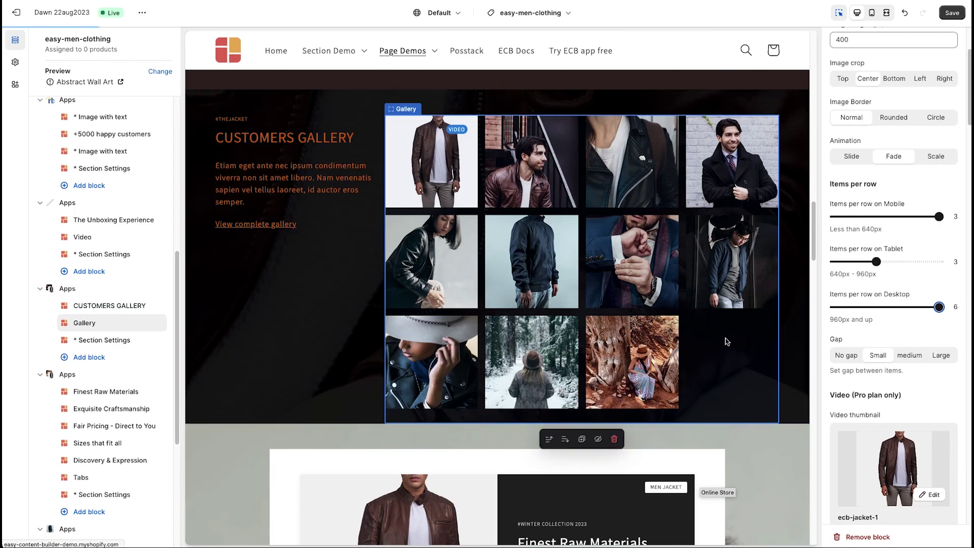
{"action": "scroll", "coordinate": [725, 342], "scroll_direction": "down", "scroll_amount": 5}
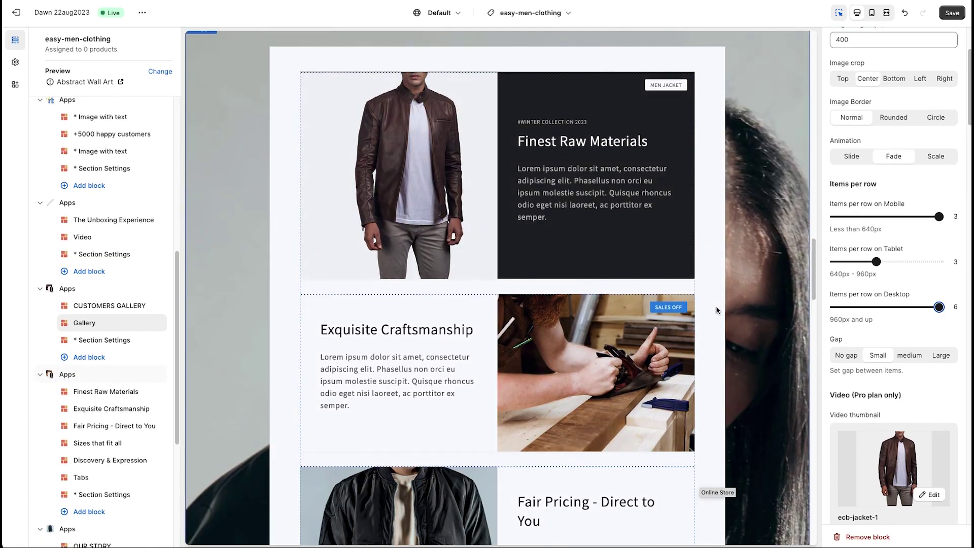
{"action": "scroll", "coordinate": [704, 319], "scroll_direction": "up", "scroll_amount": 4}
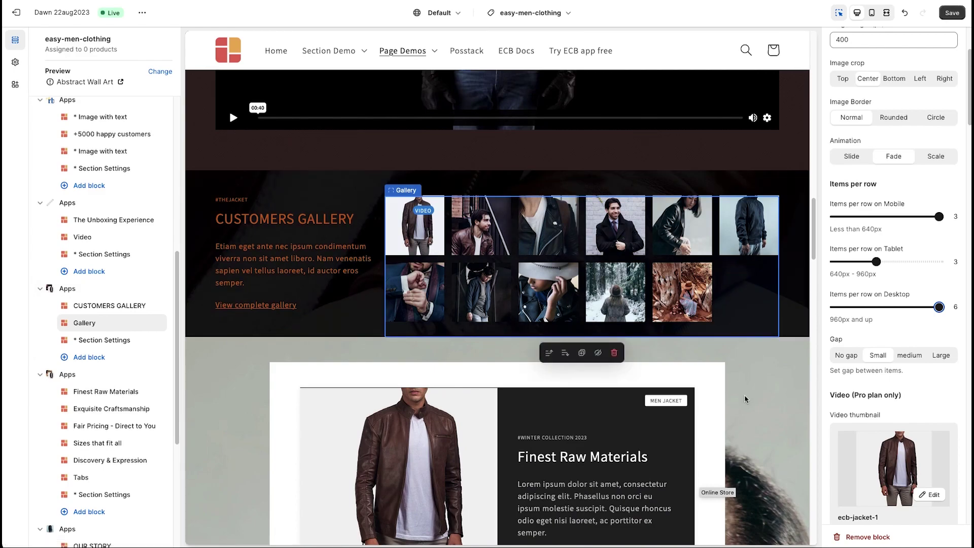
{"action": "scroll", "coordinate": [745, 418], "scroll_direction": "down", "scroll_amount": 1}
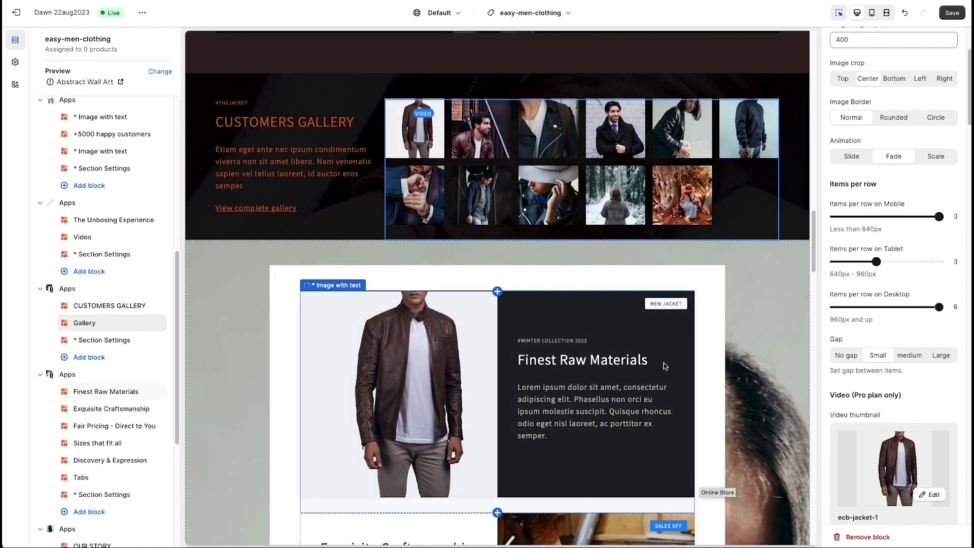
Change the Finest Raw Materials card style from Secondary to Default (light)
{"action": "left_click", "coordinate": [664, 366]}
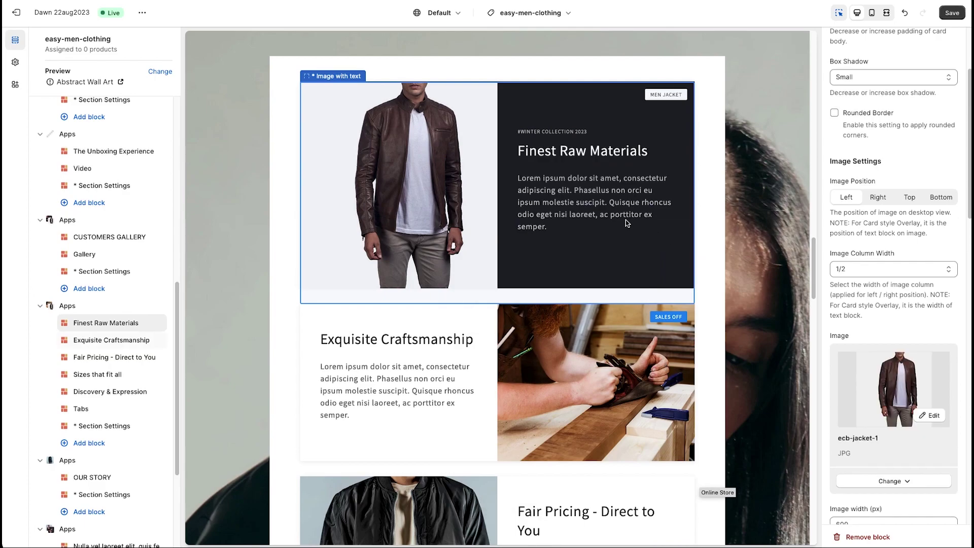
{"action": "scroll", "coordinate": [918, 210], "scroll_direction": "up", "scroll_amount": 3}
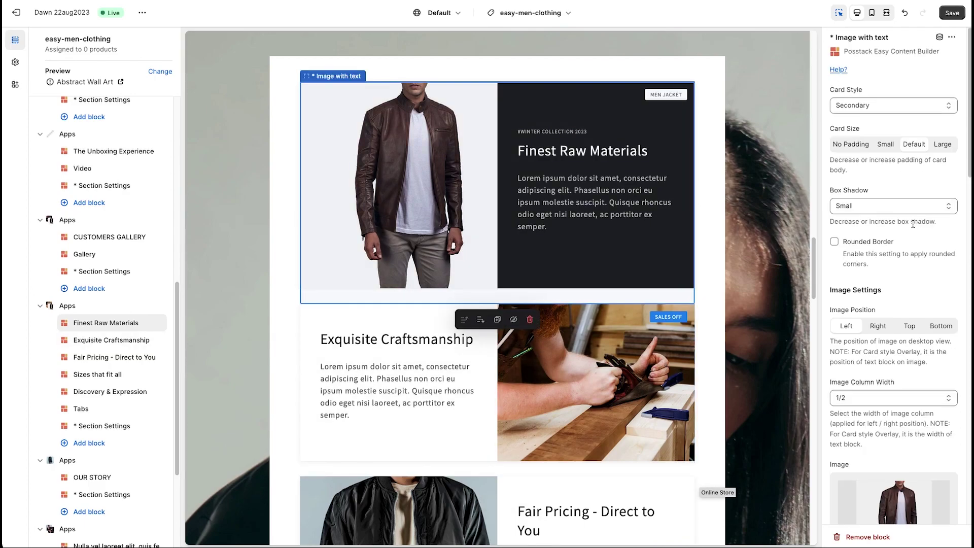
{"action": "left_click", "coordinate": [859, 104]}
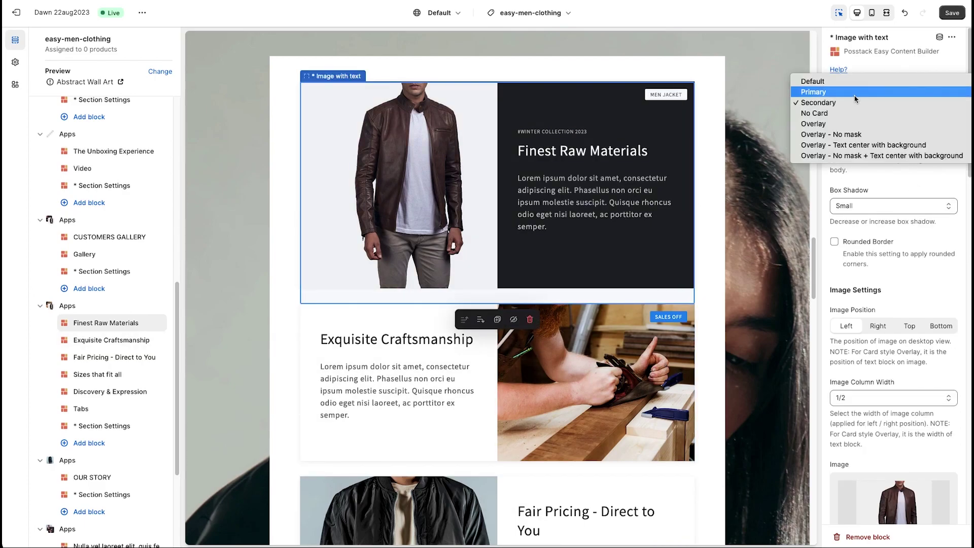
{"action": "left_click", "coordinate": [850, 81]}
{"action": "left_click", "coordinate": [851, 88]}
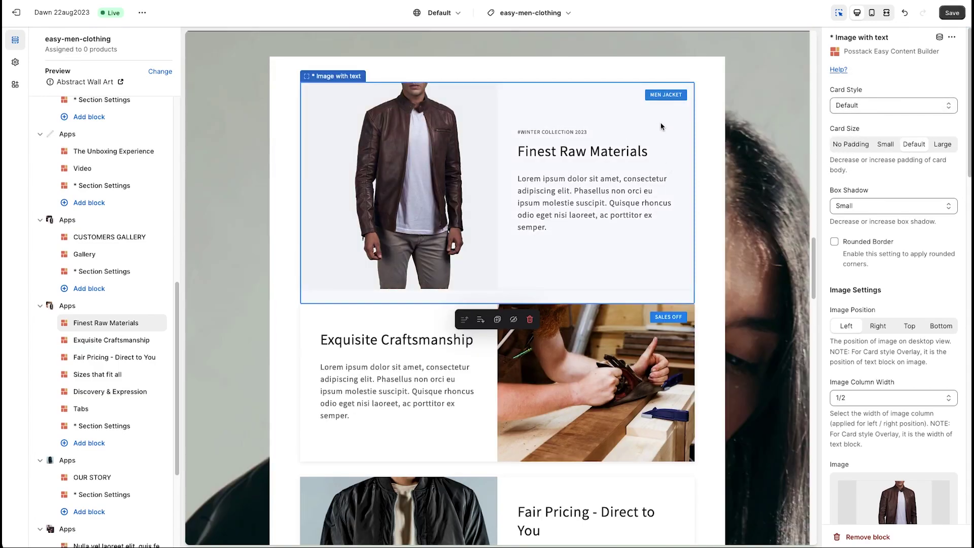
{"action": "scroll", "coordinate": [702, 235], "scroll_direction": "down", "scroll_amount": 3}
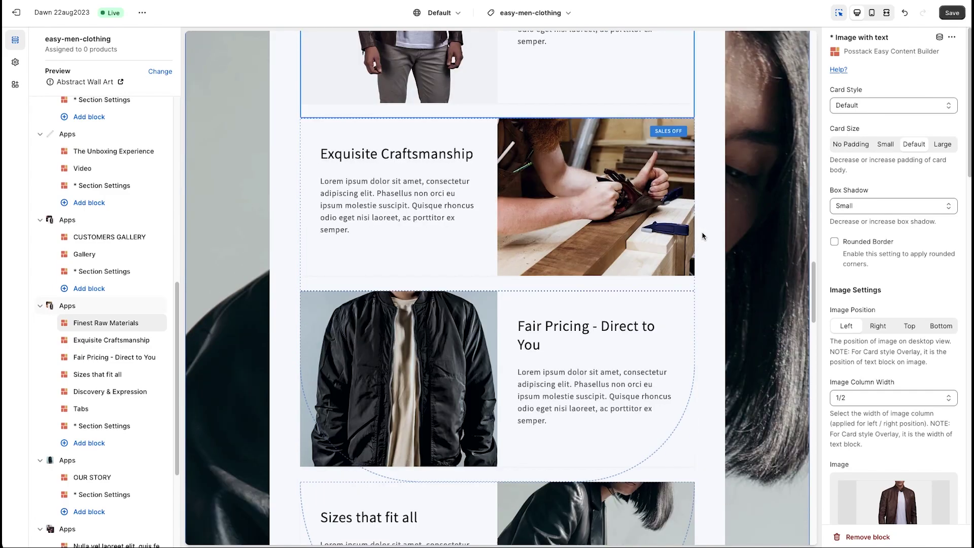
{"action": "scroll", "coordinate": [702, 235], "scroll_direction": "down", "scroll_amount": 3}
{"action": "scroll", "coordinate": [688, 261], "scroll_direction": "down", "scroll_amount": 3}
{"action": "scroll", "coordinate": [687, 261], "scroll_direction": "down", "scroll_amount": 2}
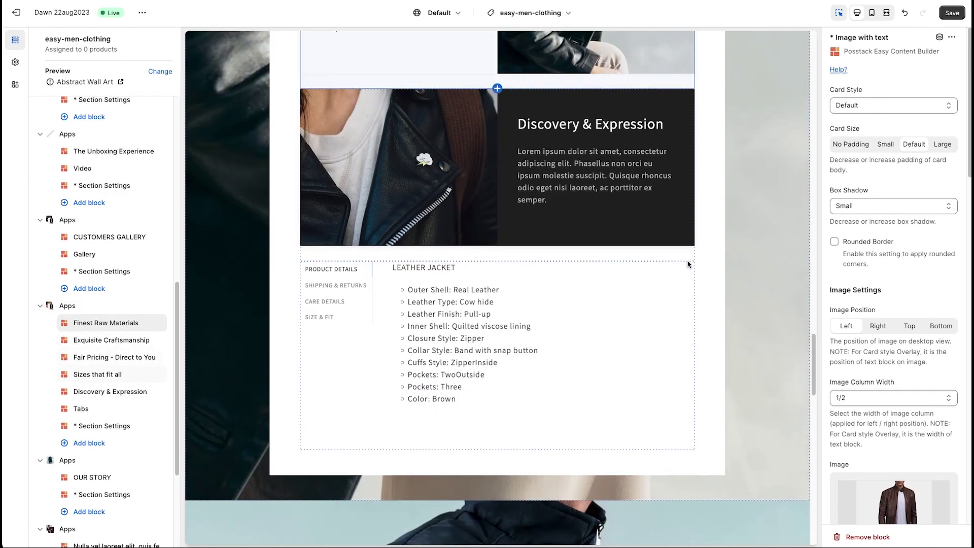
Preview the Tabs block's tabs and retitle ITEM #1 from Product Details to Product Specs
{"action": "left_click", "coordinate": [434, 323]}
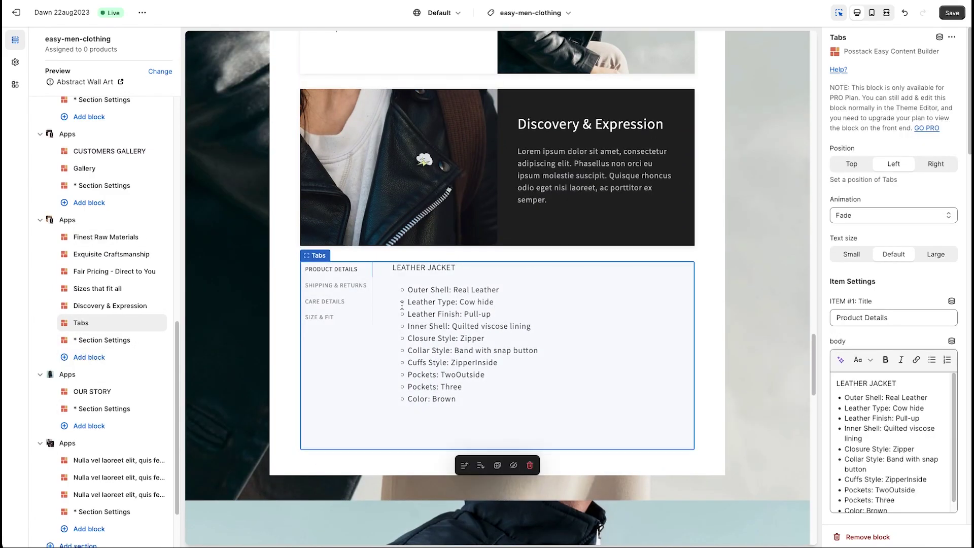
{"action": "left_click", "coordinate": [353, 289]}
{"action": "left_click", "coordinate": [332, 301]}
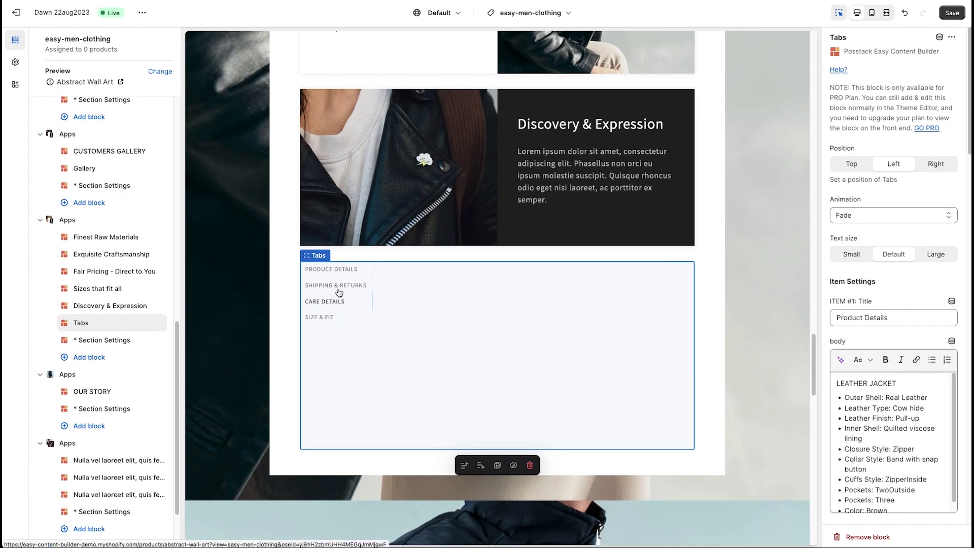
{"action": "left_click", "coordinate": [339, 273]}
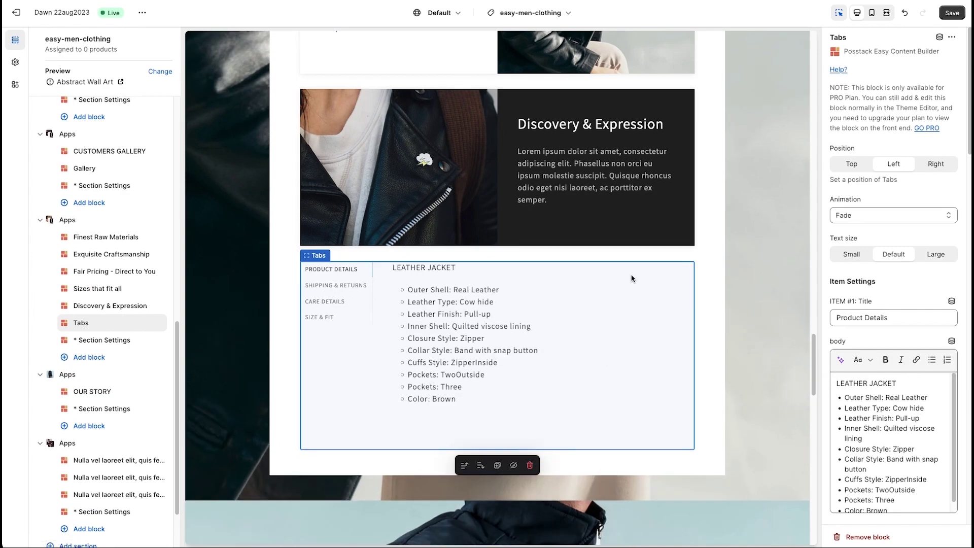
{"action": "double_click", "coordinate": [877, 318]}
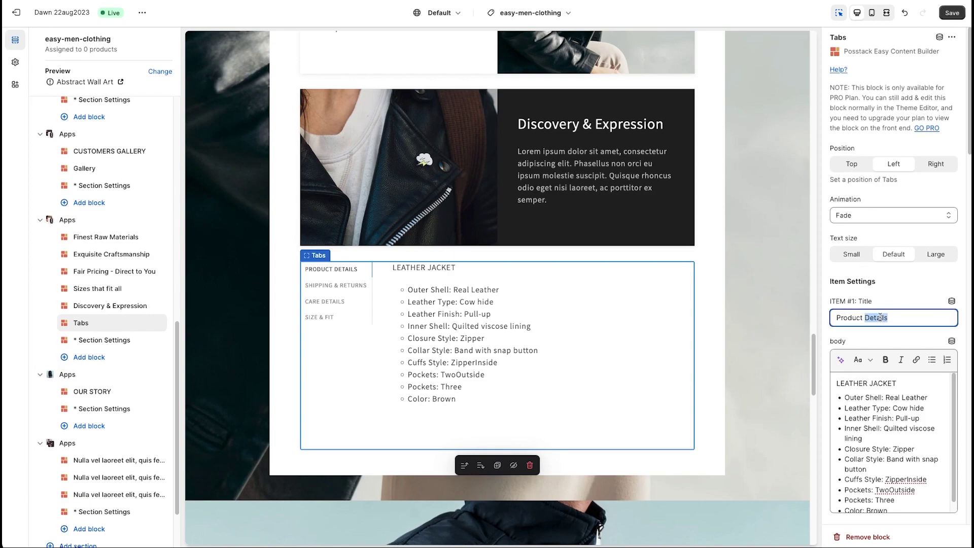
{"action": "type", "text": "Spec"}
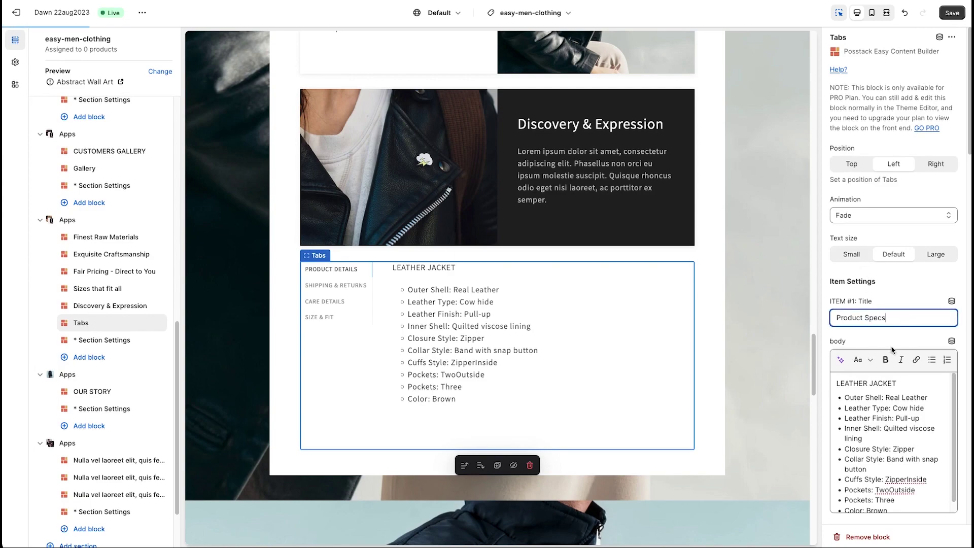
{"action": "scroll", "coordinate": [612, 403], "scroll_direction": "down", "scroll_amount": 3}
{"action": "scroll", "coordinate": [612, 401], "scroll_direction": "up", "scroll_amount": 2}
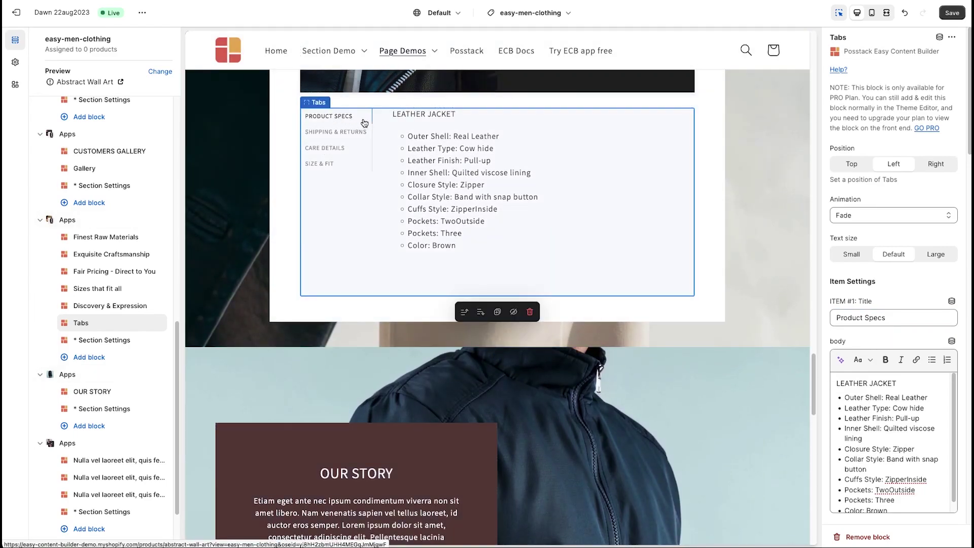
{"action": "scroll", "coordinate": [396, 300], "scroll_direction": "down", "scroll_amount": 2}
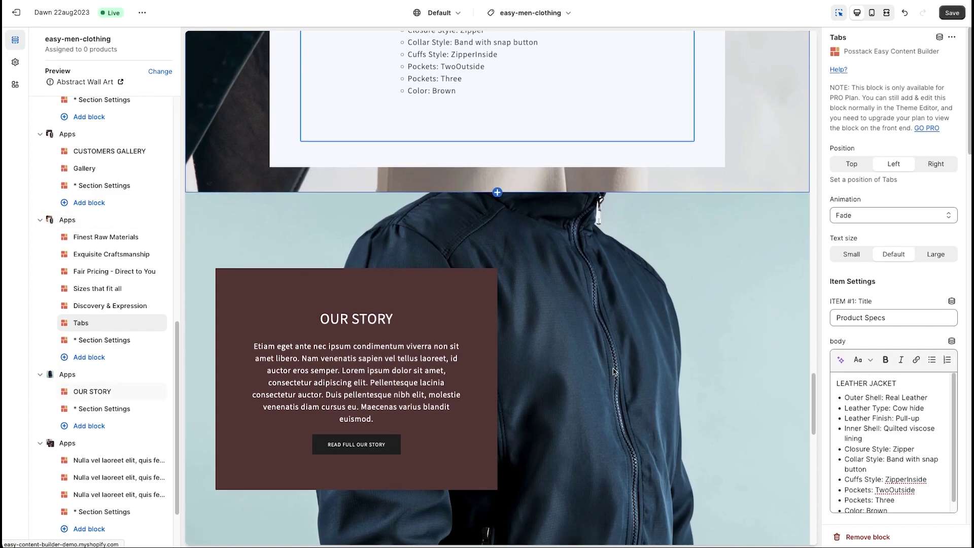
{"action": "scroll", "coordinate": [634, 315], "scroll_direction": "down", "scroll_amount": 1}
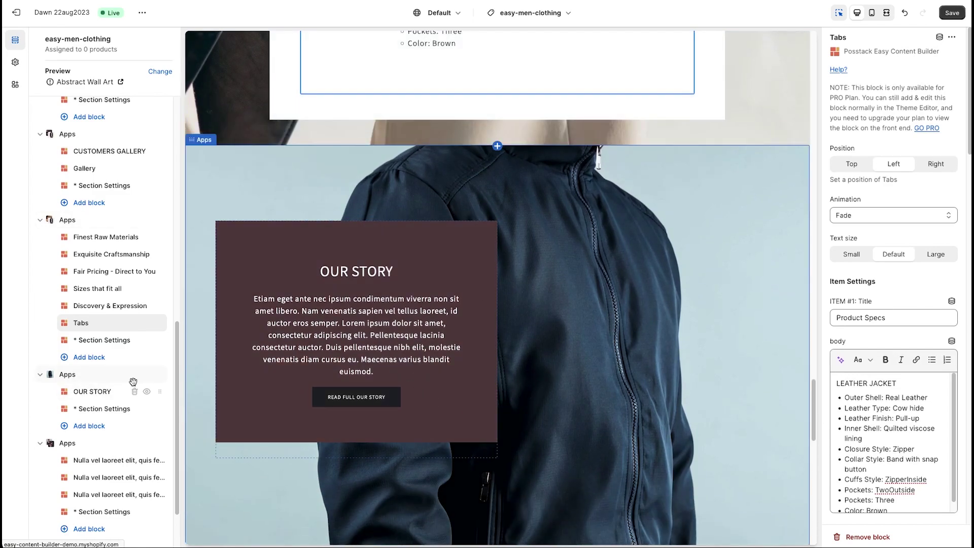
Hide the OUR STORY section and add a Section Settings app section to the template
{"action": "mouse_move", "coordinate": [107, 375]}
{"action": "left_click", "coordinate": [147, 376]}
{"action": "scroll", "coordinate": [120, 415], "scroll_direction": "down", "scroll_amount": 2}
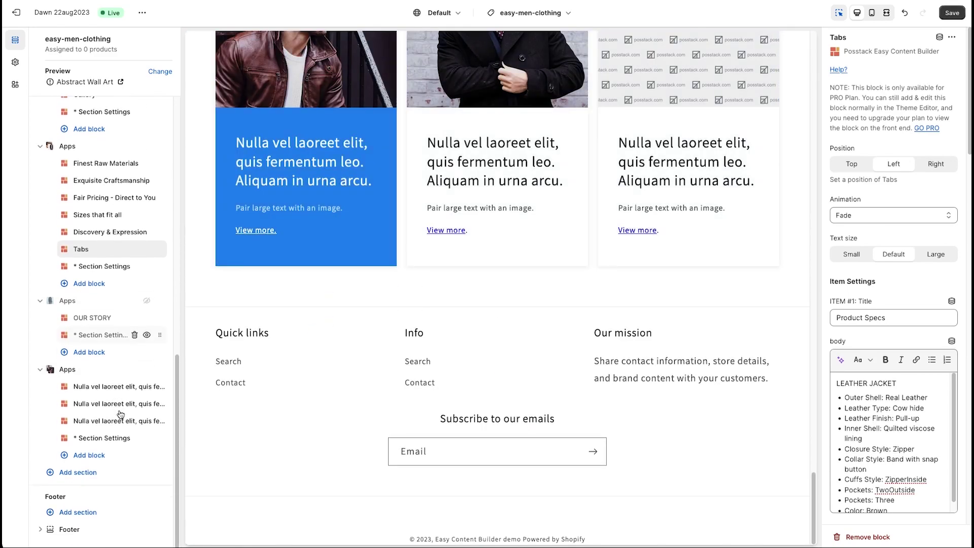
{"action": "left_click", "coordinate": [84, 472]}
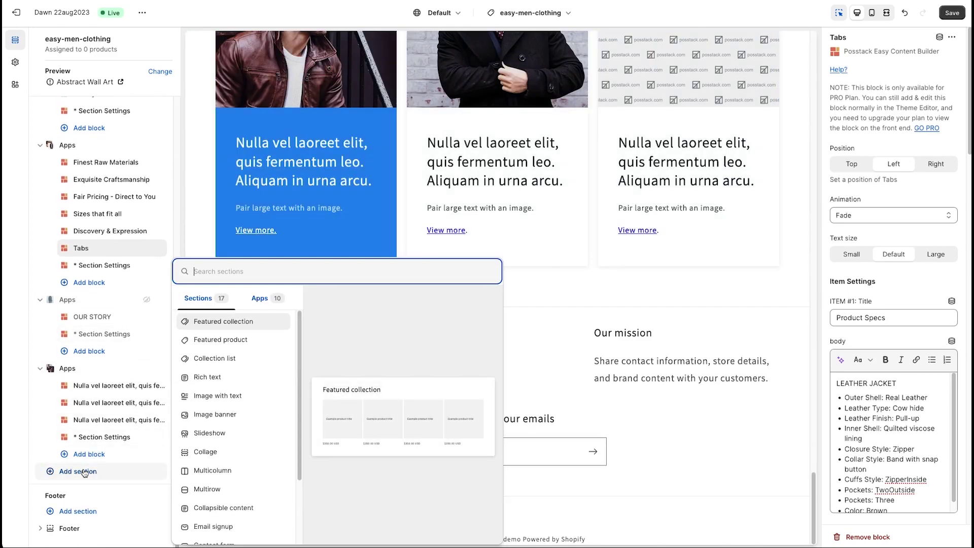
{"action": "left_click", "coordinate": [257, 305]}
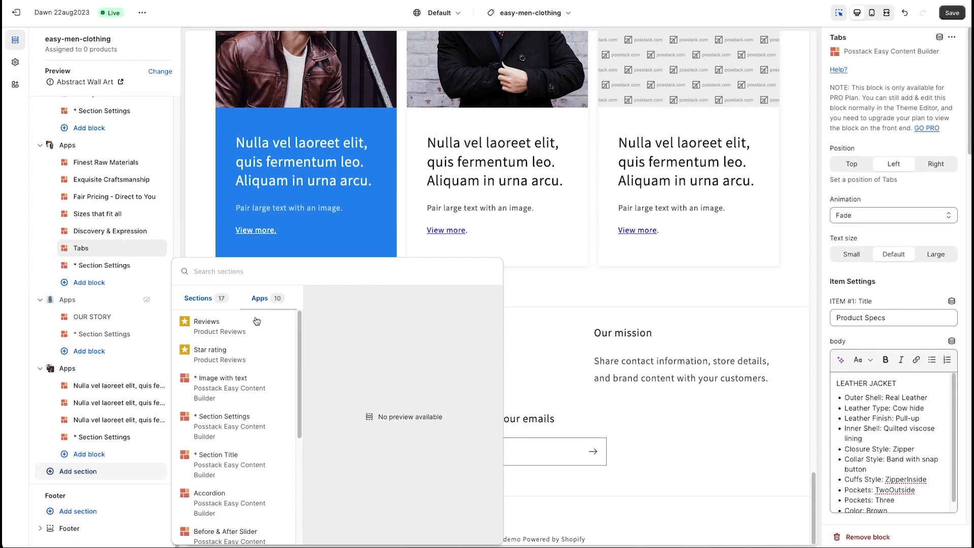
{"action": "left_click", "coordinate": [228, 422]}
Set the new section's background image to hero-clothing from the library
{"action": "left_click", "coordinate": [122, 437]}
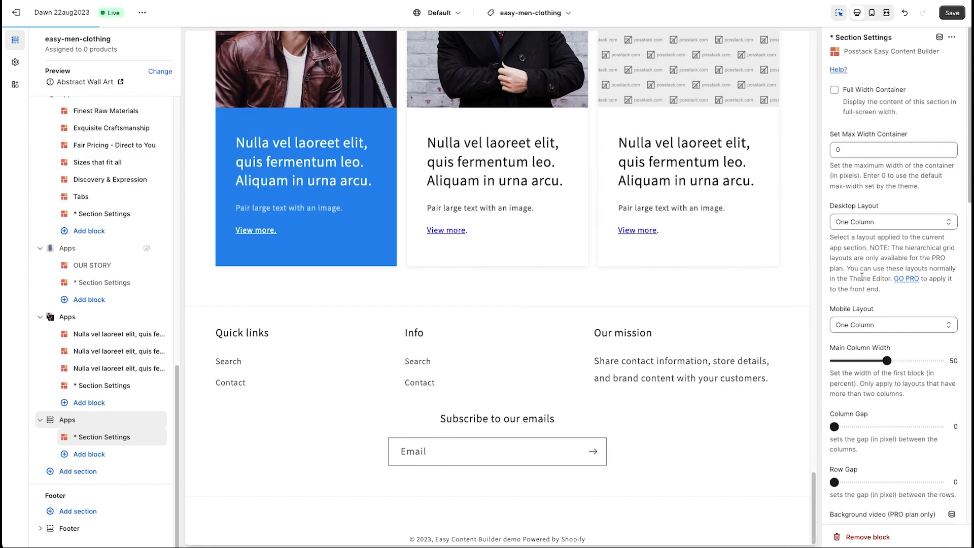
{"action": "scroll", "coordinate": [883, 278], "scroll_direction": "down", "scroll_amount": 1}
{"action": "scroll", "coordinate": [860, 282], "scroll_direction": "down", "scroll_amount": 4}
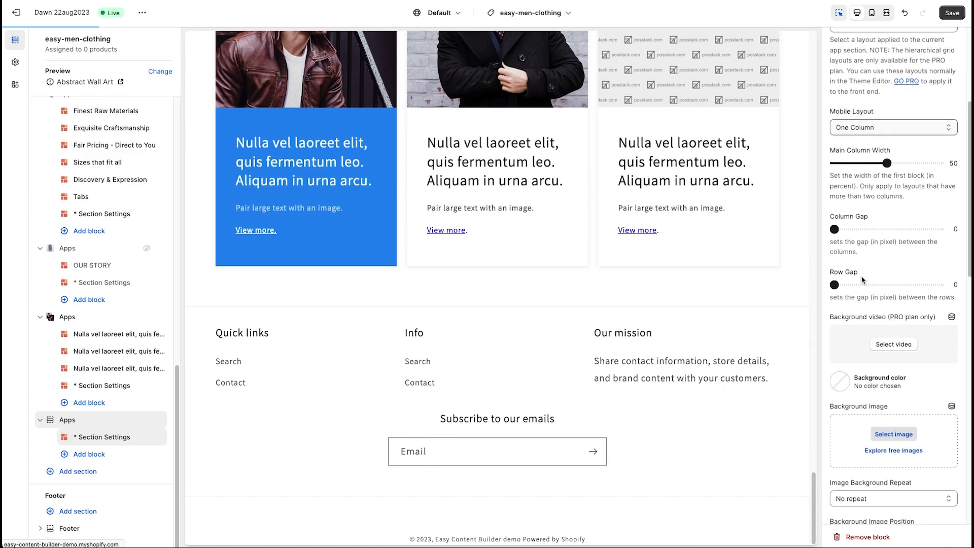
{"action": "left_click", "coordinate": [882, 433]}
{"action": "type", "text": "h"}
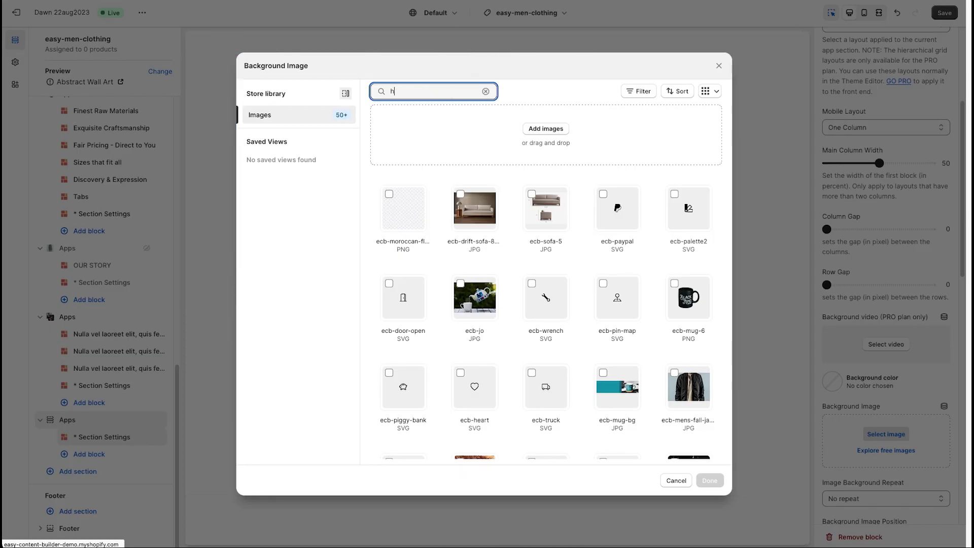
{"action": "type", "text": "ero"}
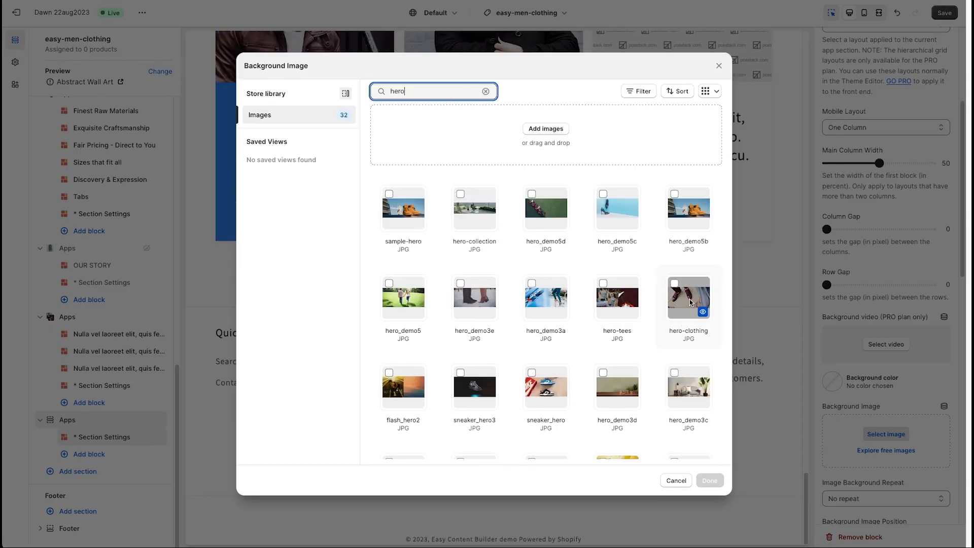
{"action": "left_click", "coordinate": [689, 297]}
{"action": "left_click", "coordinate": [709, 480]}
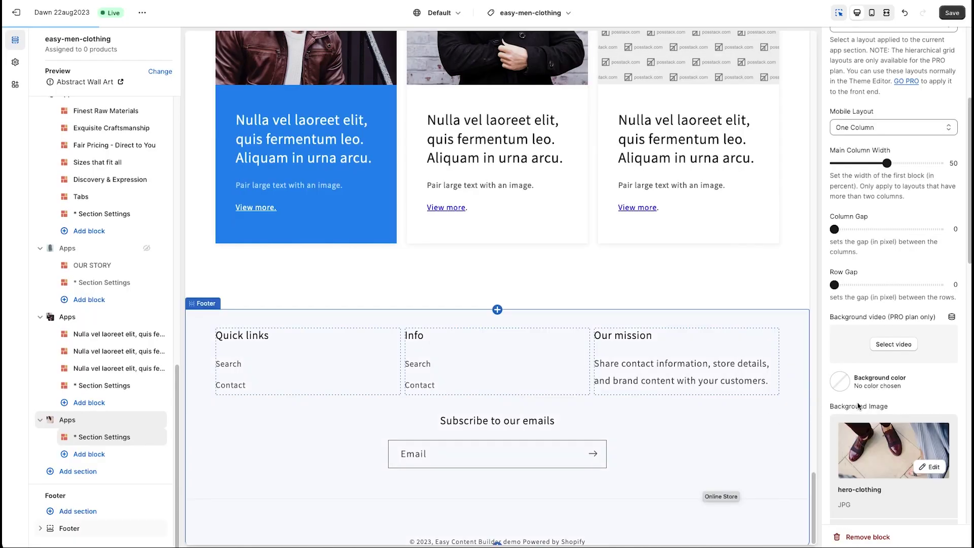
{"action": "scroll", "coordinate": [913, 390], "scroll_direction": "down", "scroll_amount": 5}
{"action": "scroll", "coordinate": [913, 390], "scroll_direction": "down", "scroll_amount": 2}
{"action": "scroll", "coordinate": [912, 390], "scroll_direction": "down", "scroll_amount": 3}
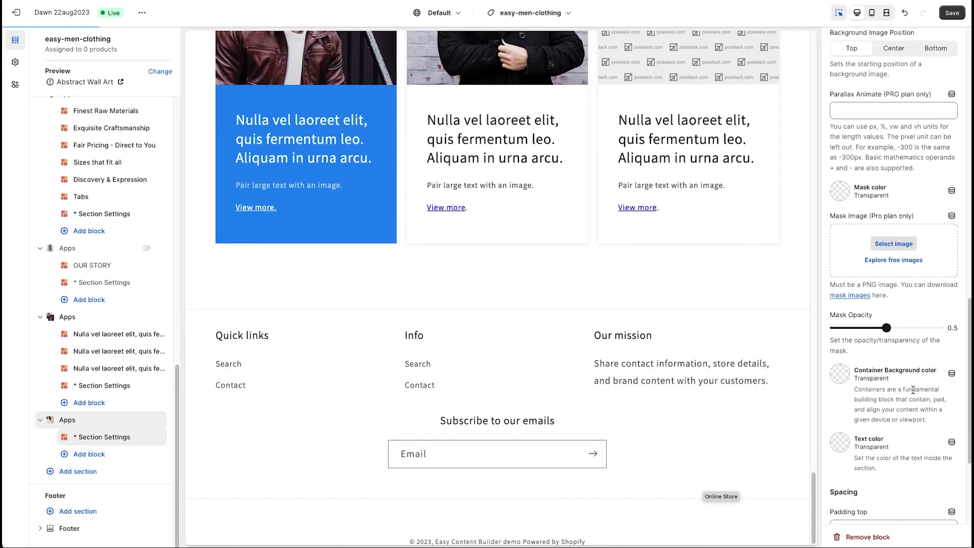
{"action": "scroll", "coordinate": [912, 391], "scroll_direction": "down", "scroll_amount": 5}
{"action": "scroll", "coordinate": [913, 393], "scroll_direction": "down", "scroll_amount": 1}
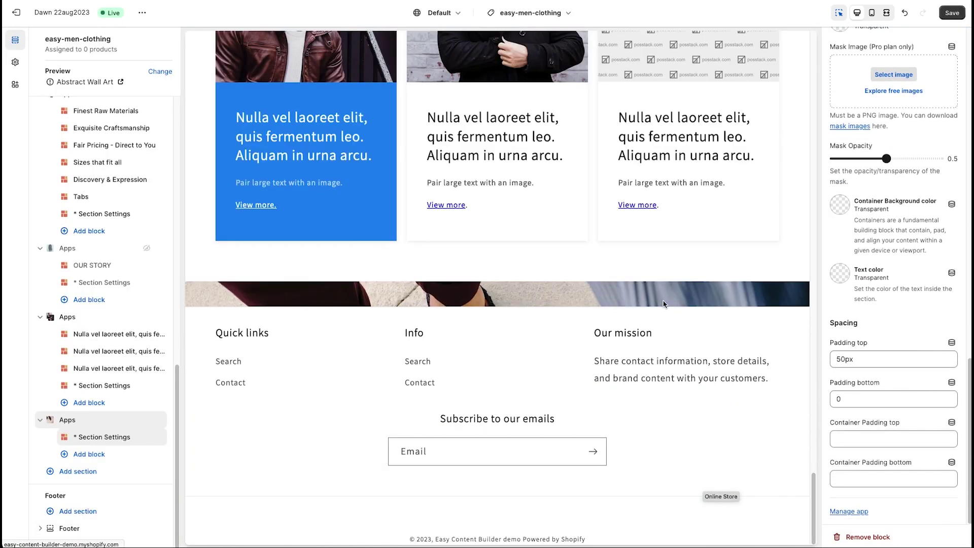
Set the section's bottom padding to 50px and save the template with Ctrl+S
{"action": "left_click", "coordinate": [834, 398]}
{"action": "type", "text": "50"}
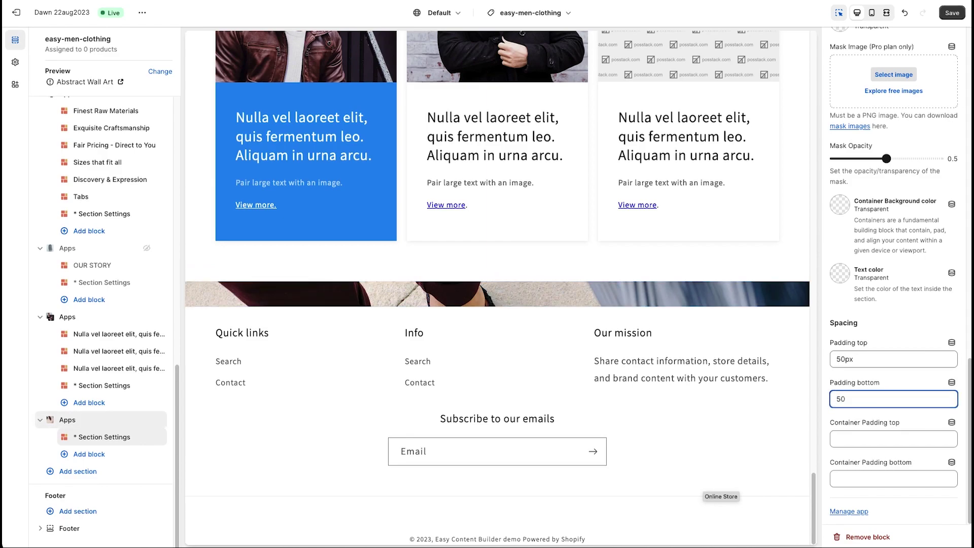
{"action": "type", "text": "px"}
{"action": "left_click", "coordinate": [892, 337]}
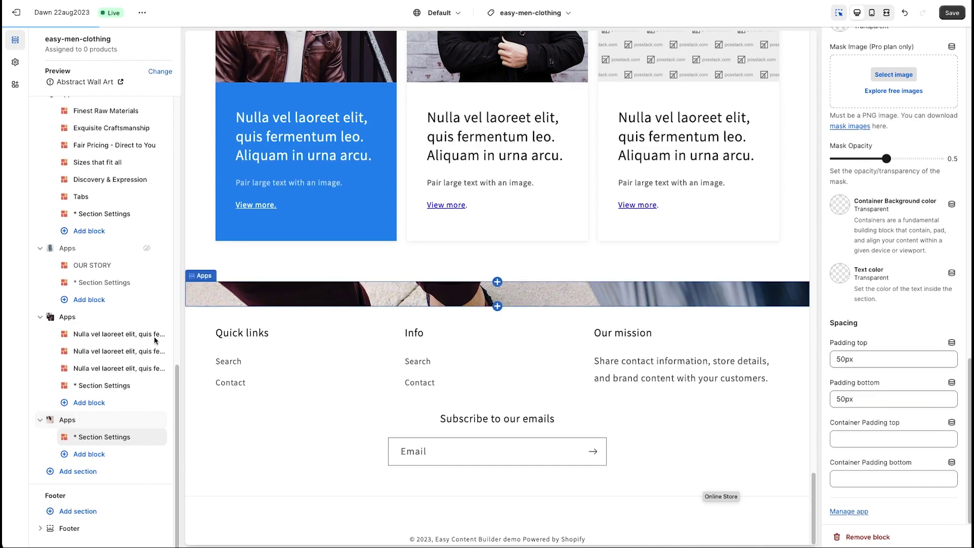
{"action": "key", "text": "ctrl+s"}
Add a Section Title block using the ecb-palette2 icon as its image
{"action": "left_click", "coordinate": [120, 460]}
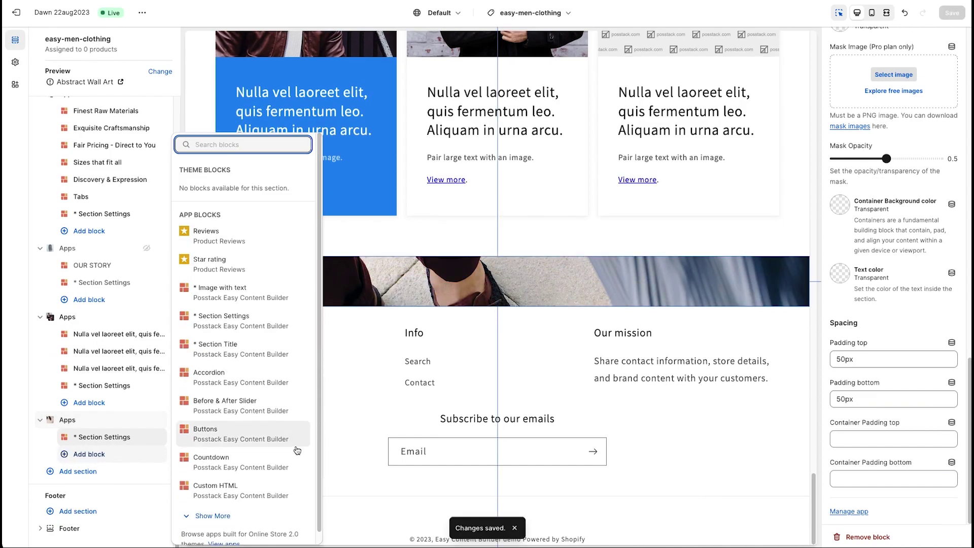
{"action": "left_click", "coordinate": [237, 351]}
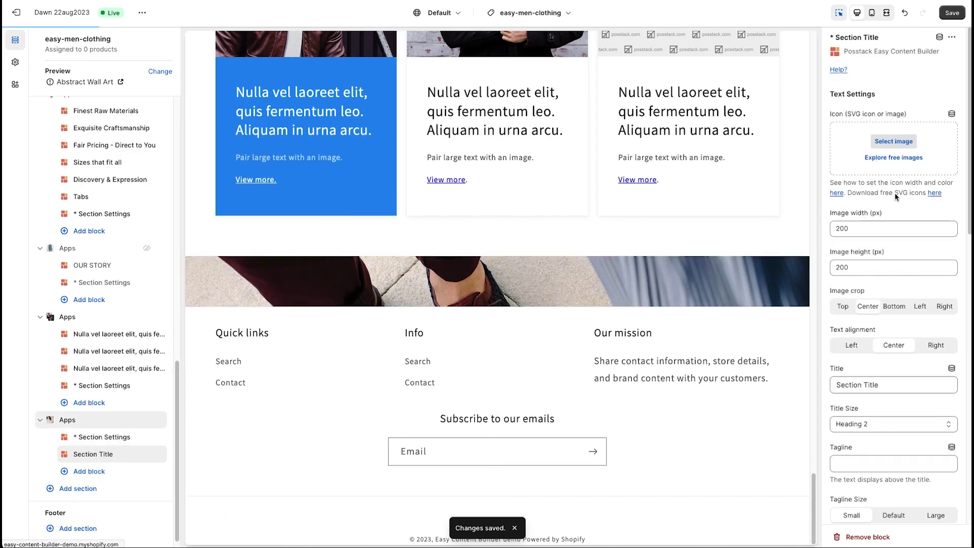
{"action": "left_click", "coordinate": [898, 140]}
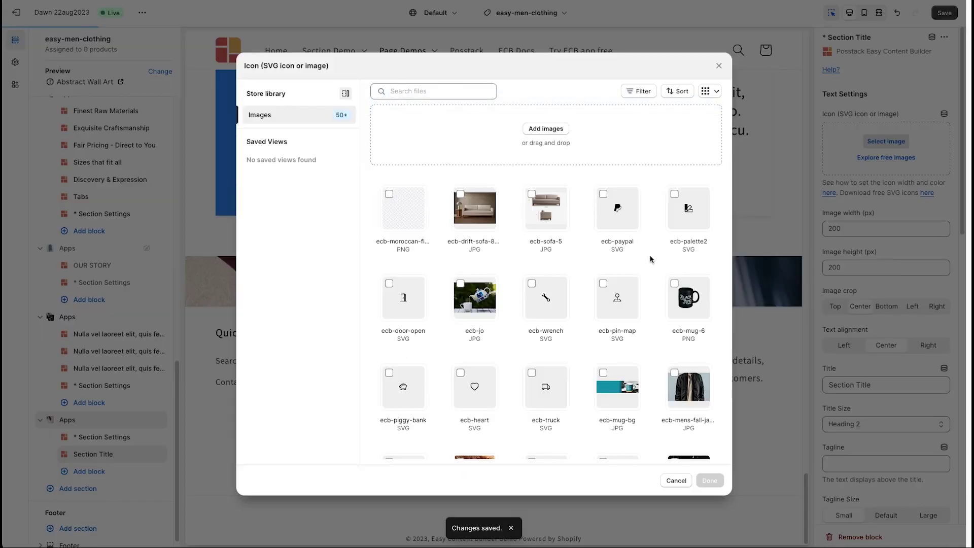
{"action": "left_click", "coordinate": [683, 222]}
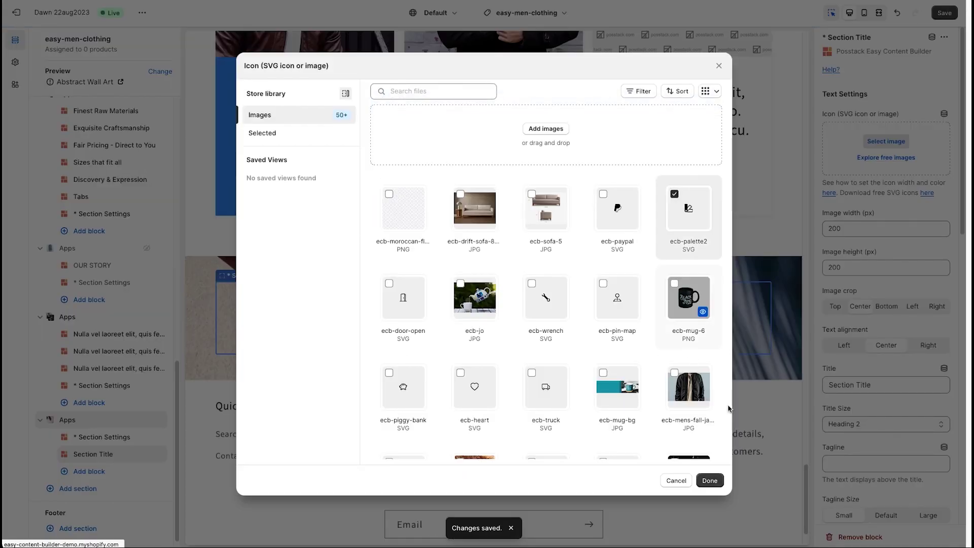
{"action": "left_click", "coordinate": [709, 481]}
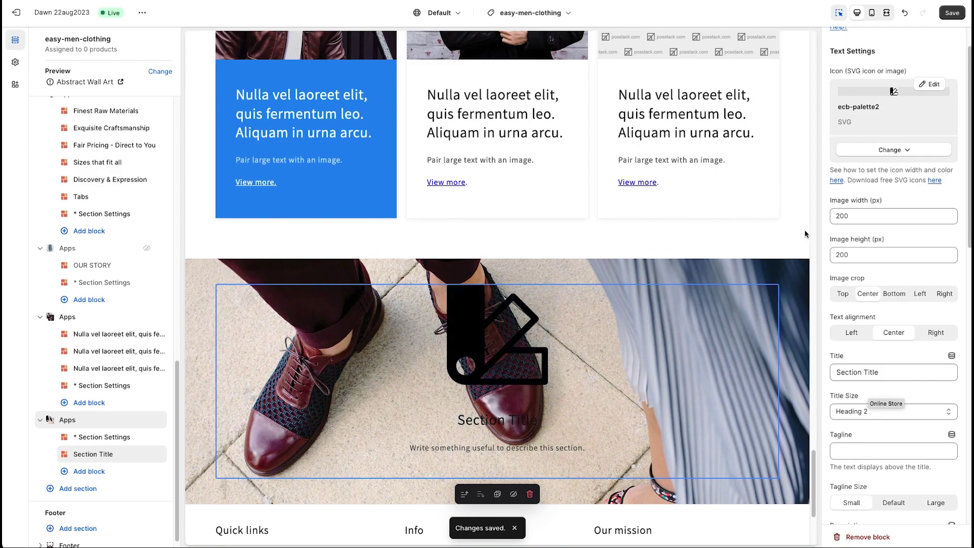
Resize the Section Title icon to 50px width and 50px height
{"action": "left_click", "coordinate": [838, 216]}
{"action": "type", "text": "50"}
{"action": "left_click", "coordinate": [829, 255]}
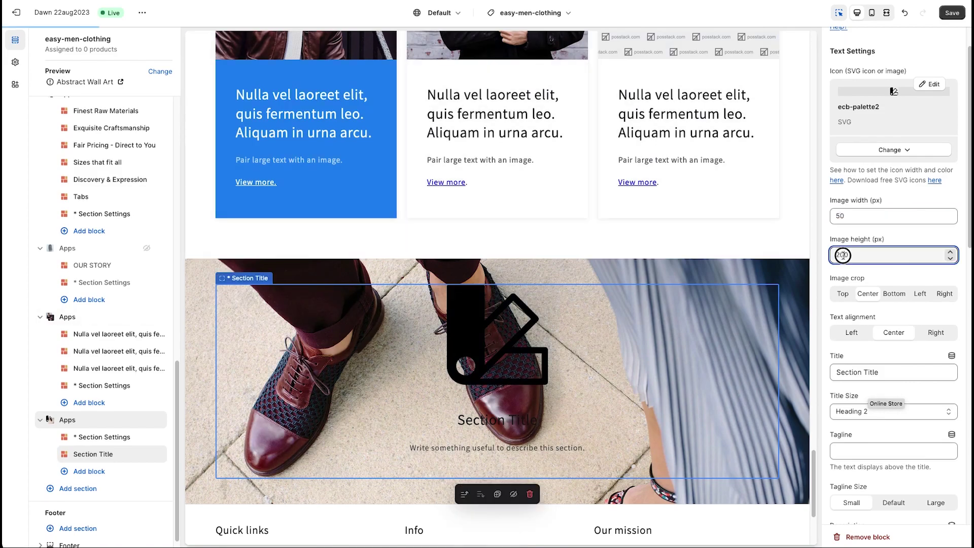
{"action": "scroll", "coordinate": [659, 349], "scroll_direction": "down", "scroll_amount": 3}
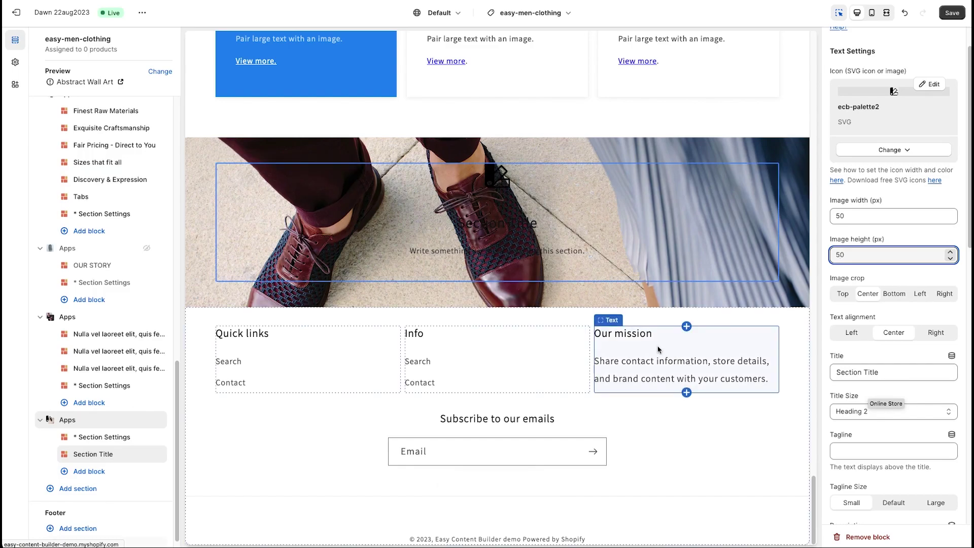
{"action": "left_click", "coordinate": [889, 313]}
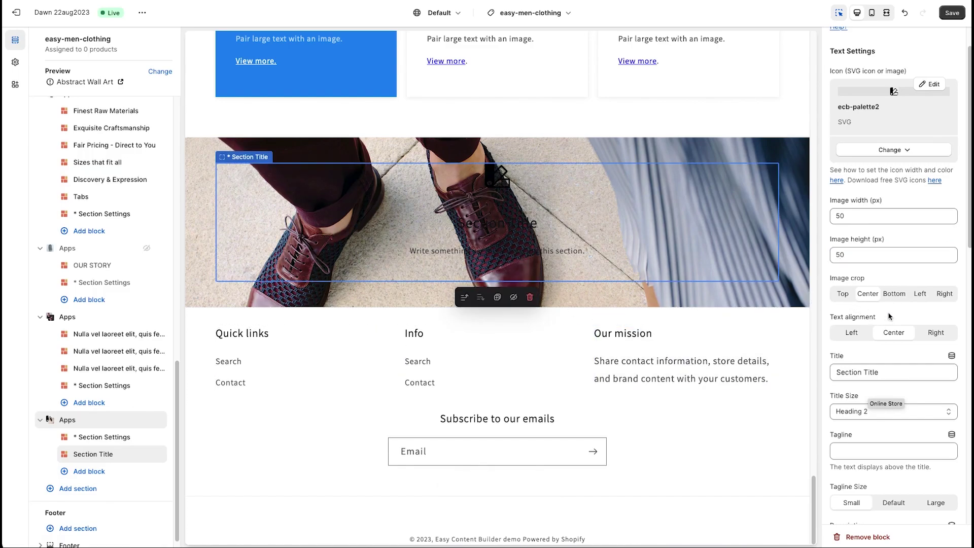
{"action": "scroll", "coordinate": [897, 398], "scroll_direction": "down", "scroll_amount": 2}
{"action": "scroll", "coordinate": [897, 399], "scroll_direction": "down", "scroll_amount": 1}
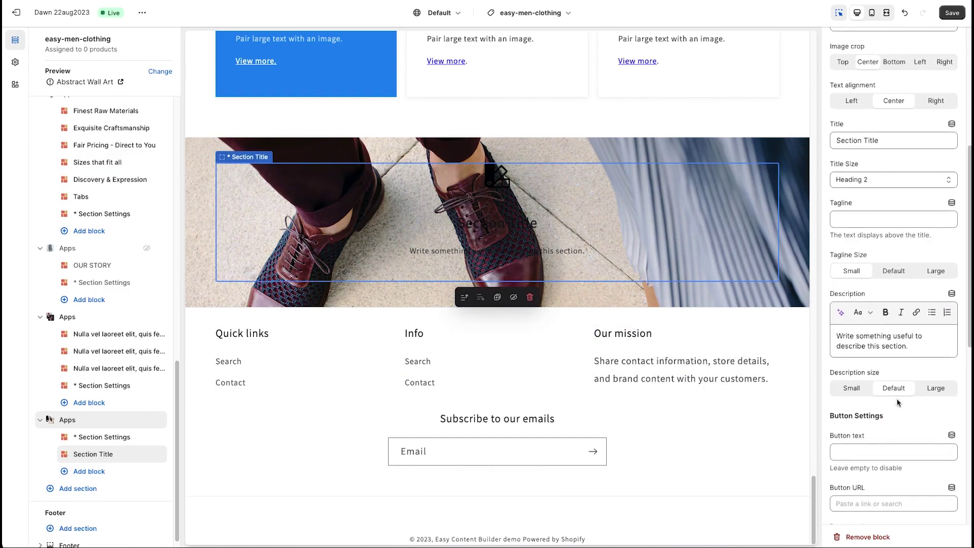
{"action": "scroll", "coordinate": [898, 403], "scroll_direction": "down", "scroll_amount": 3}
{"action": "scroll", "coordinate": [897, 404], "scroll_direction": "down", "scroll_amount": 1}
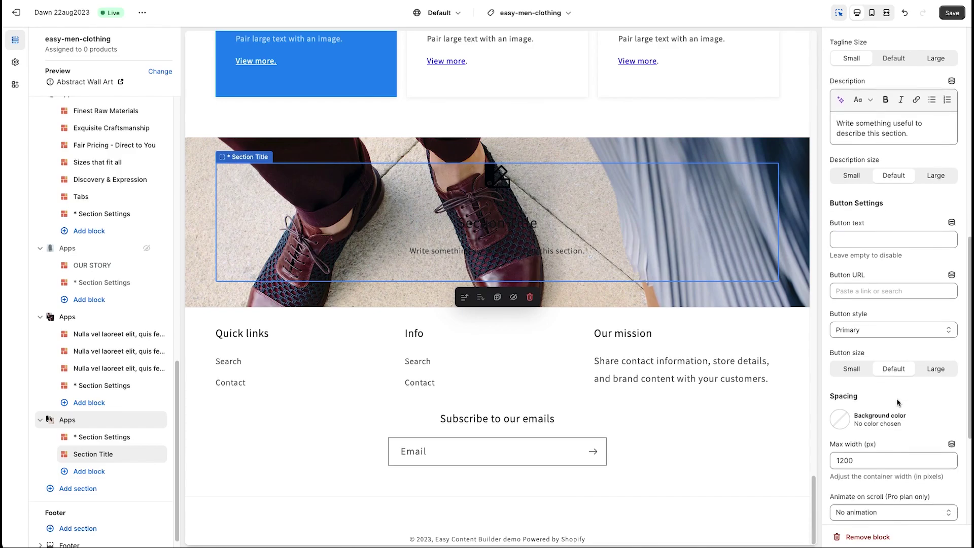
Set the Section Title background as CSS colour #ffffff, a solid white box over the hero
{"action": "left_click", "coordinate": [842, 418]}
{"action": "left_click", "coordinate": [845, 309]}
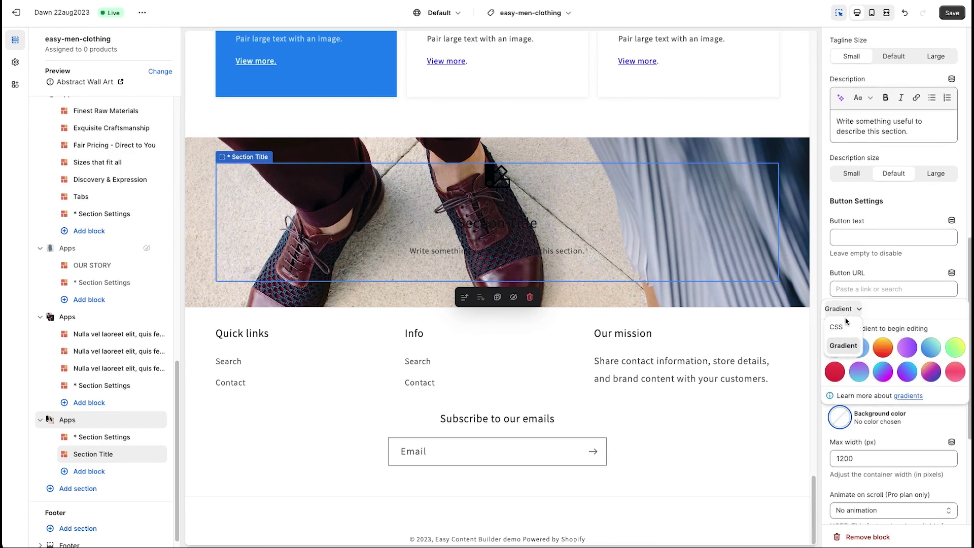
{"action": "left_click", "coordinate": [837, 327]}
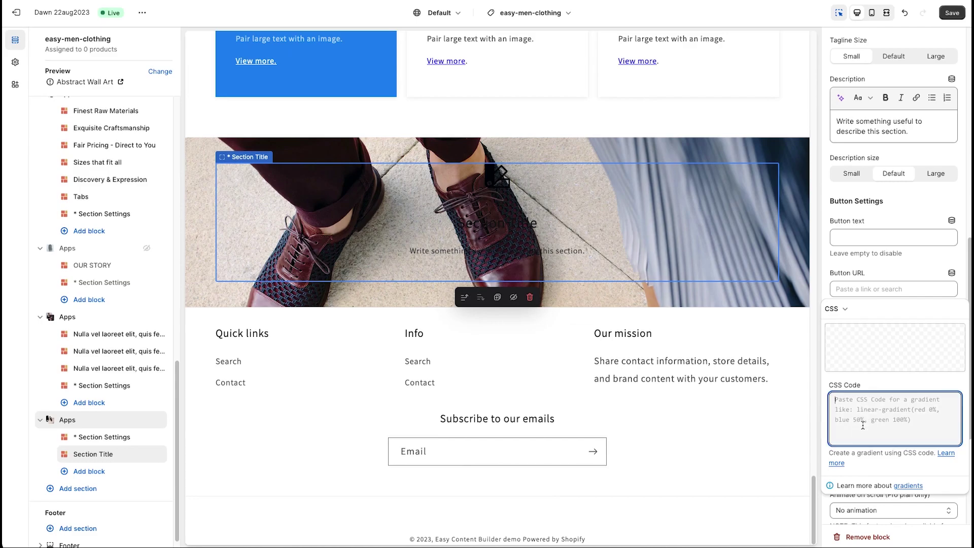
{"action": "type", "text": "#ffffff"}
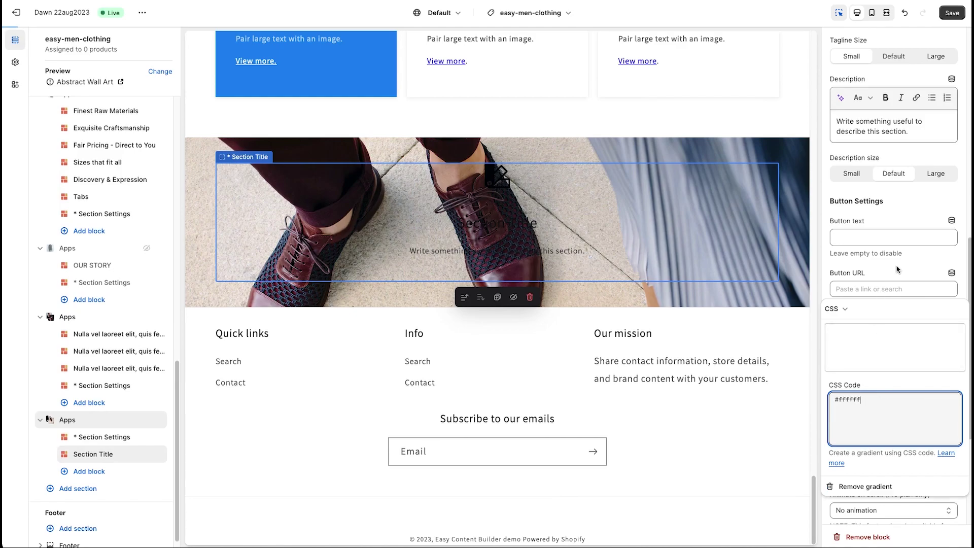
{"action": "left_click", "coordinate": [684, 238]}
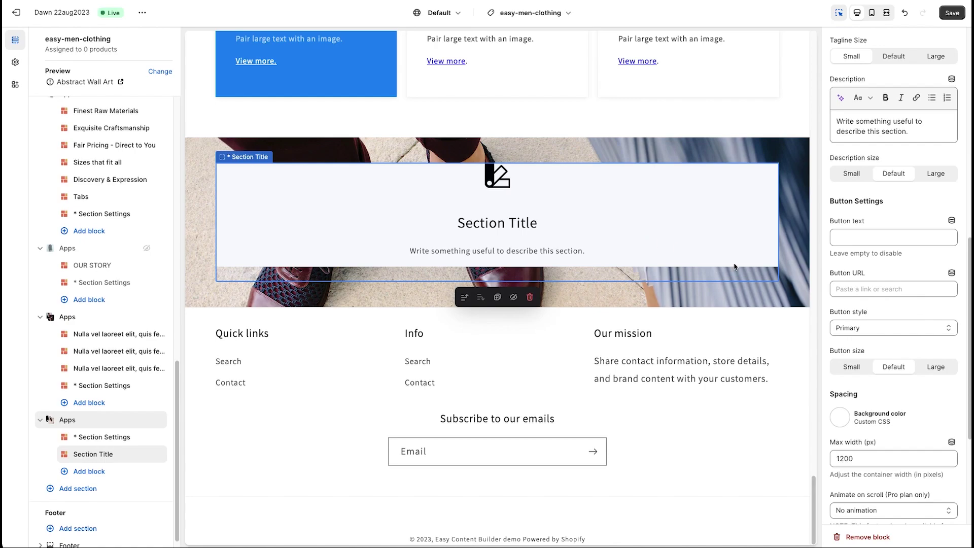
{"action": "scroll", "coordinate": [862, 430], "scroll_direction": "down", "scroll_amount": 1}
Set the title box max width to 600px with Medium padding and save the template
{"action": "double_click", "coordinate": [851, 427]}
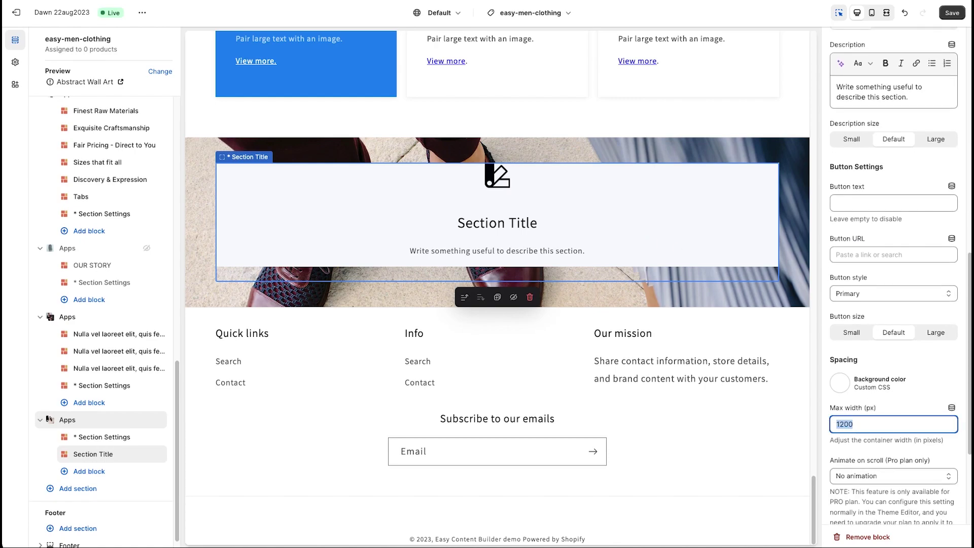
{"action": "type", "text": "600"}
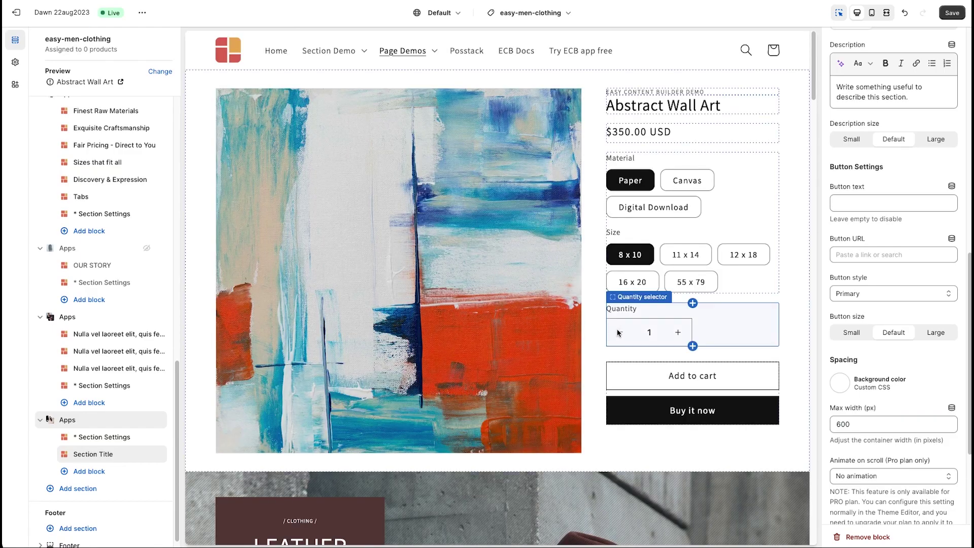
{"action": "scroll", "coordinate": [614, 359], "scroll_direction": "down", "scroll_amount": 10}
{"action": "scroll", "coordinate": [579, 396], "scroll_direction": "down", "scroll_amount": 10}
{"action": "scroll", "coordinate": [542, 437], "scroll_direction": "down", "scroll_amount": 10}
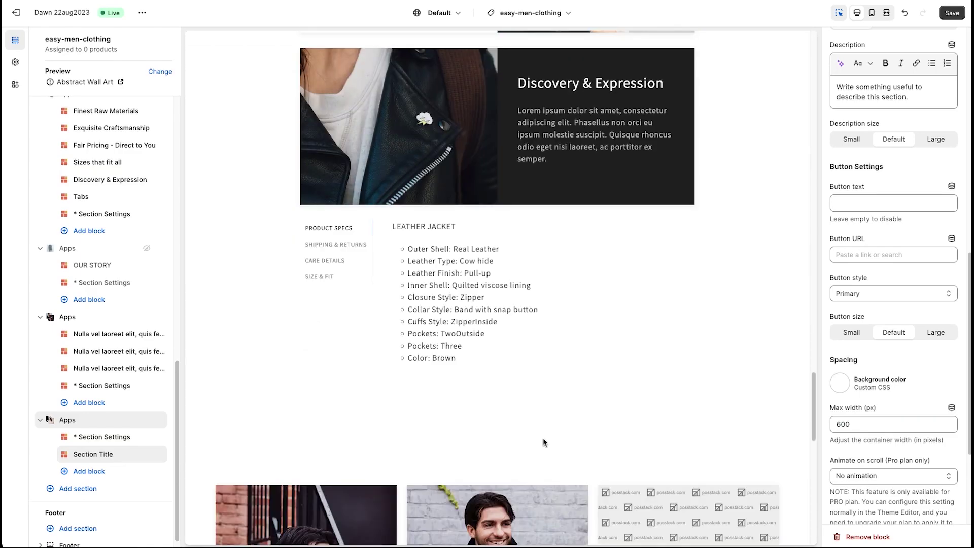
{"action": "scroll", "coordinate": [543, 442], "scroll_direction": "down", "scroll_amount": 10}
{"action": "scroll", "coordinate": [579, 381], "scroll_direction": "down", "scroll_amount": 2}
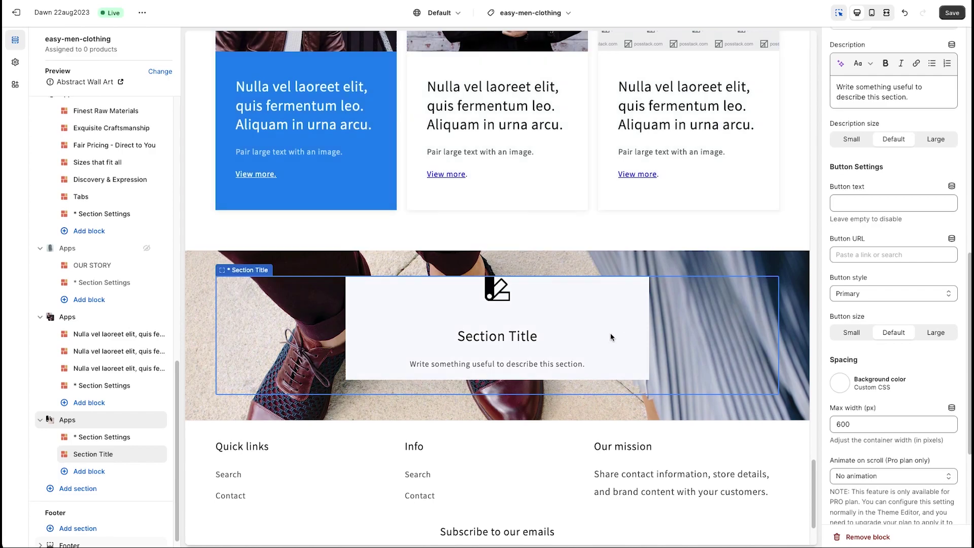
{"action": "scroll", "coordinate": [867, 457], "scroll_direction": "down", "scroll_amount": 2}
{"action": "scroll", "coordinate": [863, 450], "scroll_direction": "down", "scroll_amount": 3}
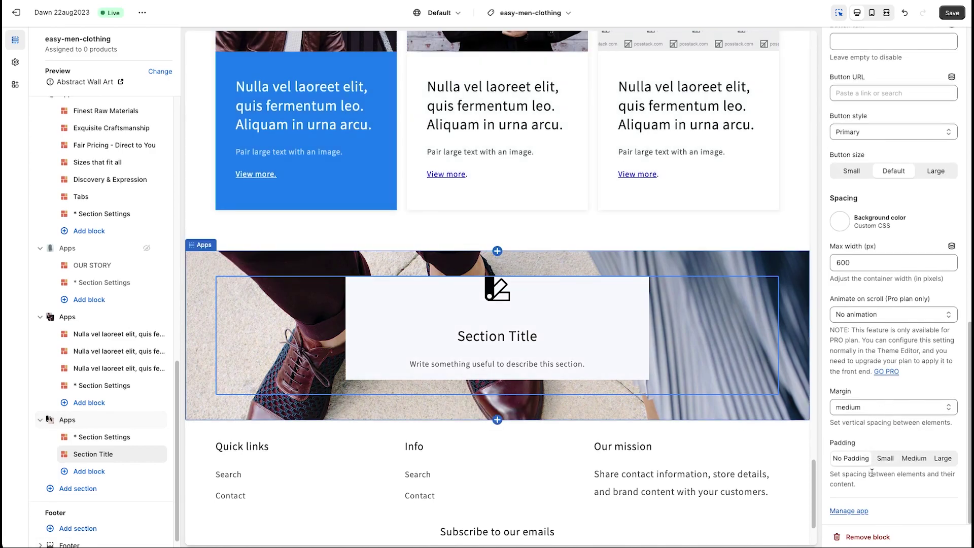
{"action": "left_click", "coordinate": [917, 461]}
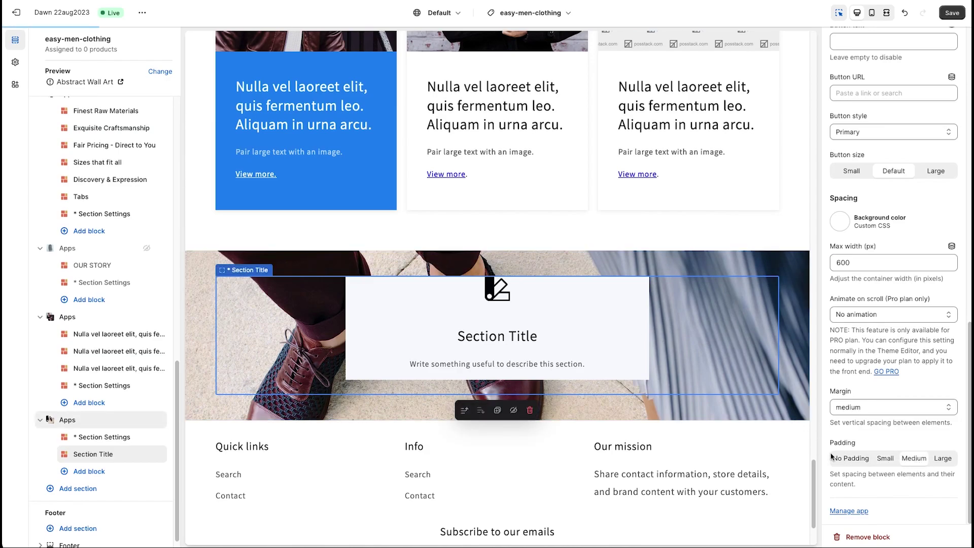
{"action": "scroll", "coordinate": [718, 363], "scroll_direction": "down", "scroll_amount": 2}
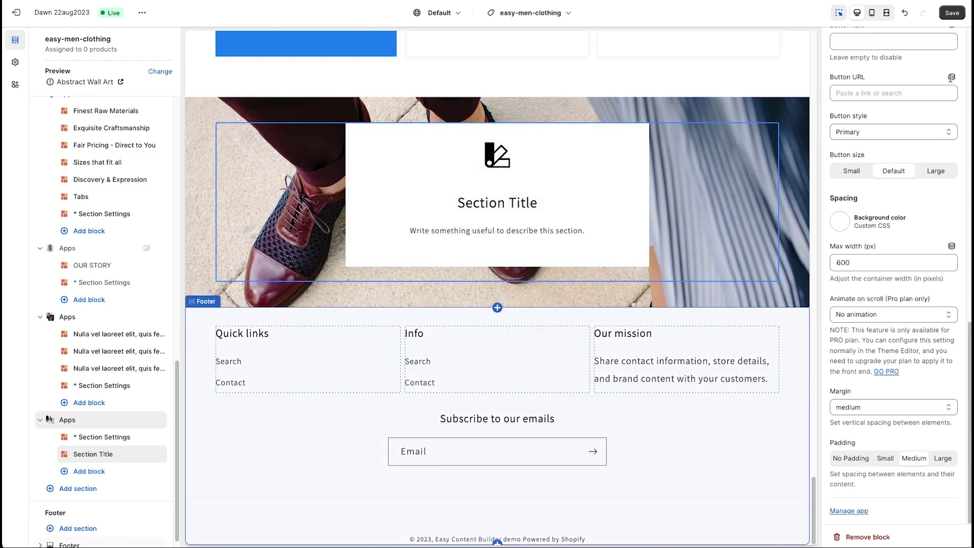
{"action": "left_click", "coordinate": [953, 13]}
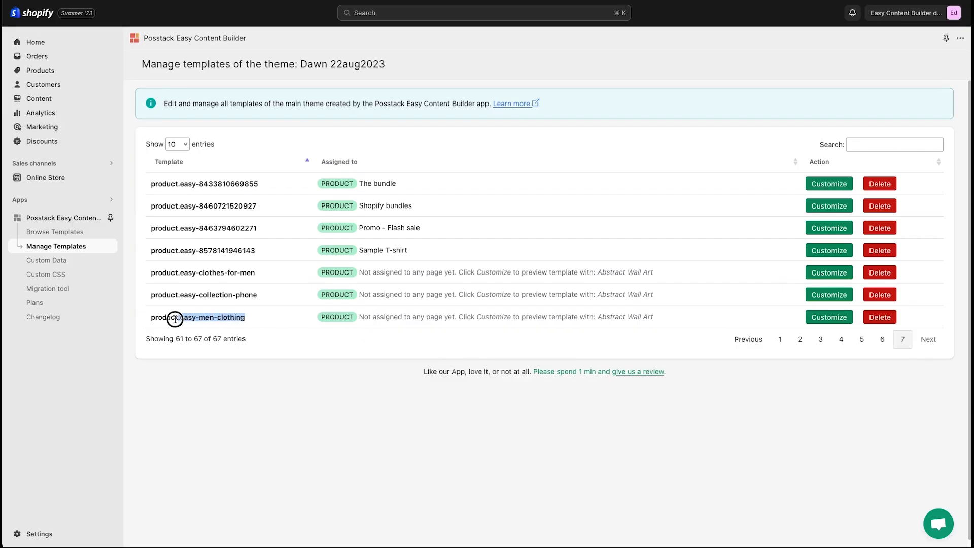
{"action": "left_click_drag", "start_coordinate": [257, 323], "coordinate": [152, 318]}
{"action": "left_click", "coordinate": [380, 332]}
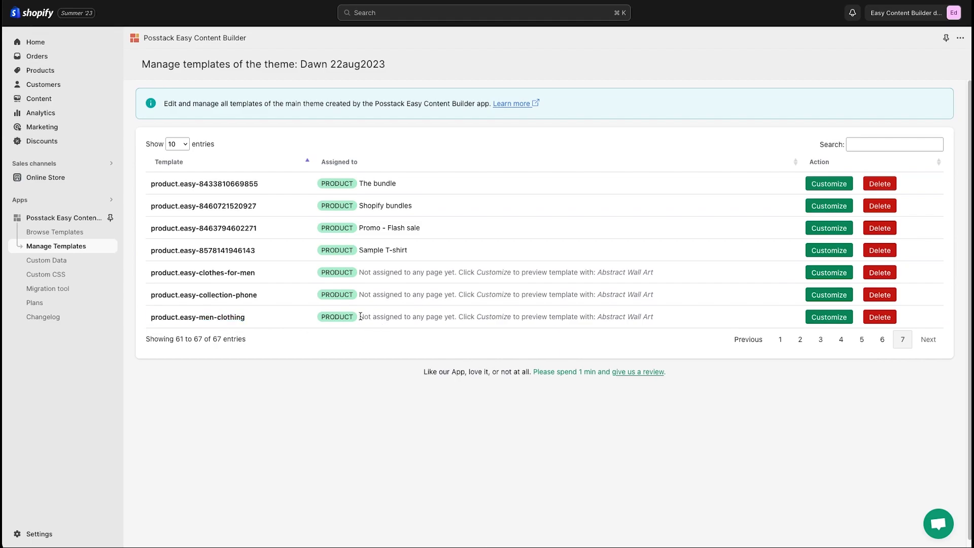
{"action": "left_click_drag", "start_coordinate": [360, 317], "coordinate": [673, 318]}
{"action": "left_click", "coordinate": [673, 318]}
{"action": "left_click_drag", "start_coordinate": [654, 323], "coordinate": [597, 321]}
{"action": "left_click", "coordinate": [609, 329]}
{"action": "left_click", "coordinate": [35, 71]}
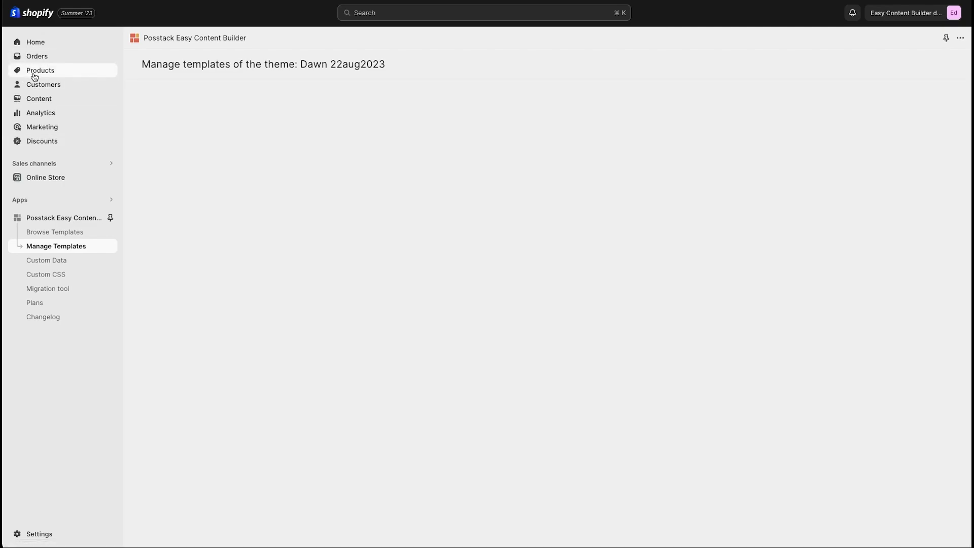
Bulk edit Consectetur Adipiscing Elit and Sample T-shirt with the Template column shown
{"action": "left_click", "coordinate": [147, 278]}
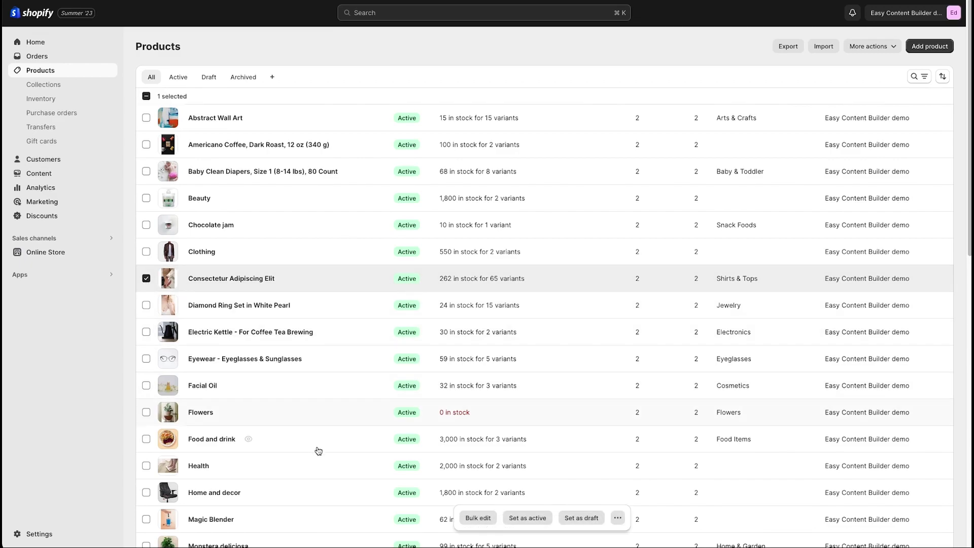
{"action": "scroll", "coordinate": [319, 451], "scroll_direction": "down", "scroll_amount": 1}
{"action": "scroll", "coordinate": [318, 452], "scroll_direction": "down", "scroll_amount": 3}
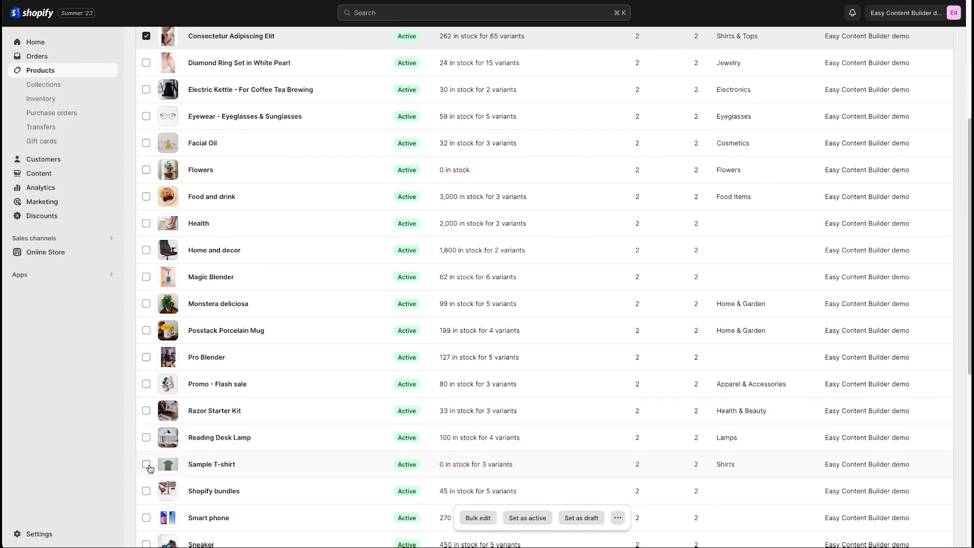
{"action": "left_click", "coordinate": [146, 464]}
{"action": "left_click", "coordinate": [478, 518]}
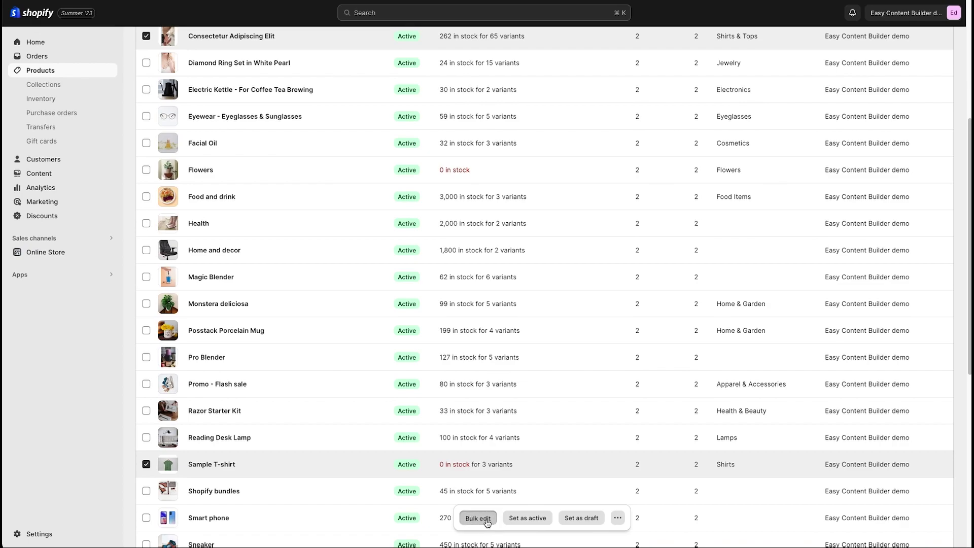
{"action": "left_click", "coordinate": [902, 15]}
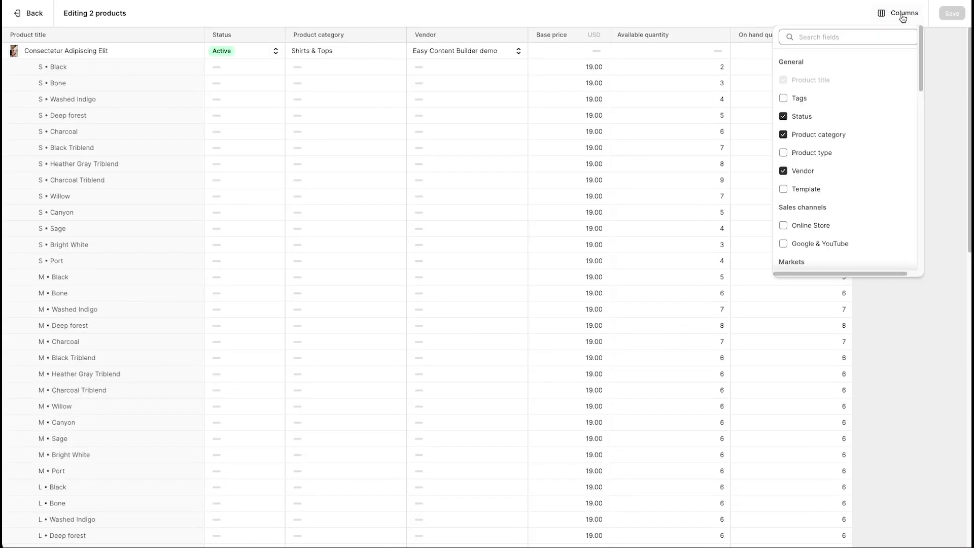
{"action": "left_click", "coordinate": [805, 189]}
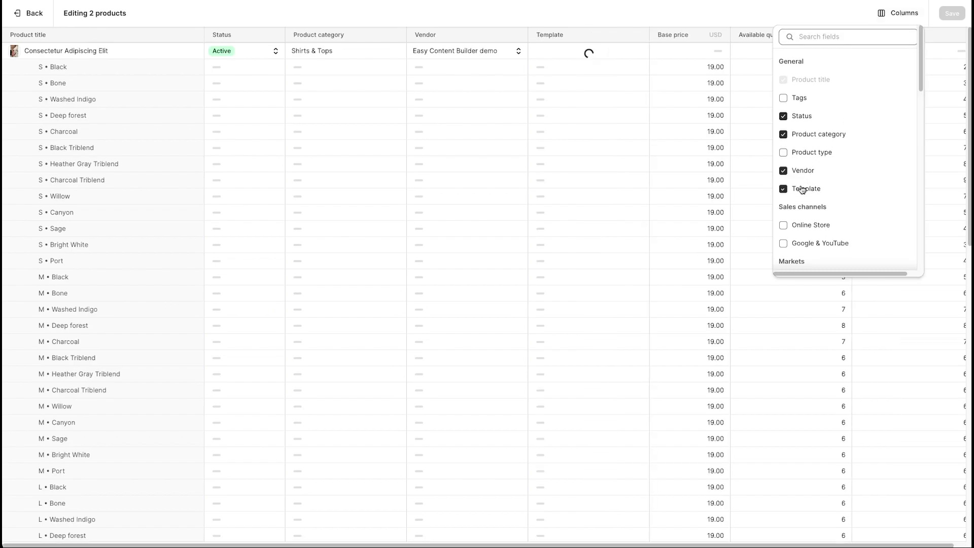
{"action": "left_click", "coordinate": [714, 11]}
{"action": "scroll", "coordinate": [605, 211], "scroll_direction": "down", "scroll_amount": 6}
{"action": "scroll", "coordinate": [604, 209], "scroll_direction": "down", "scroll_amount": 3}
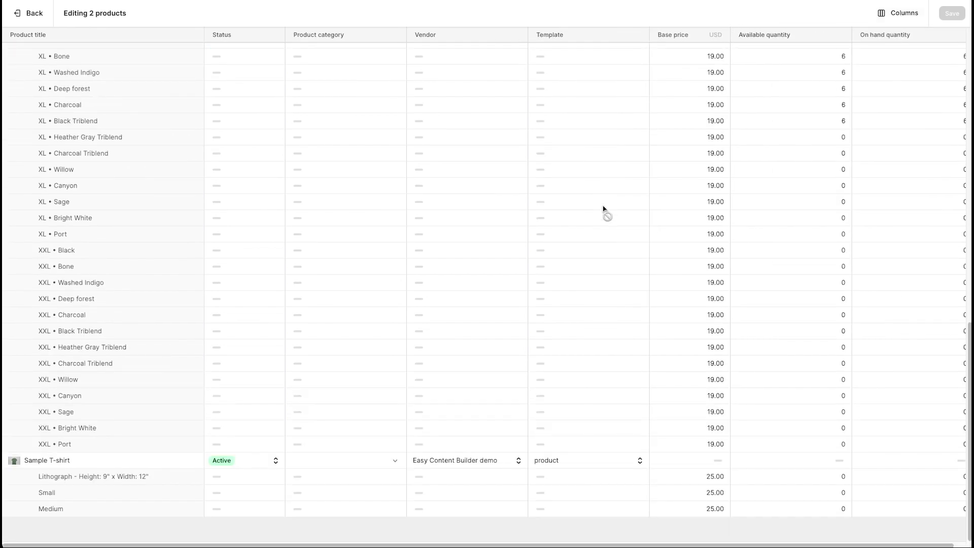
{"action": "scroll", "coordinate": [604, 211], "scroll_direction": "up", "scroll_amount": 5}
{"action": "scroll", "coordinate": [604, 211], "scroll_direction": "up", "scroll_amount": 3}
{"action": "scroll", "coordinate": [604, 213], "scroll_direction": "up", "scroll_amount": 5}
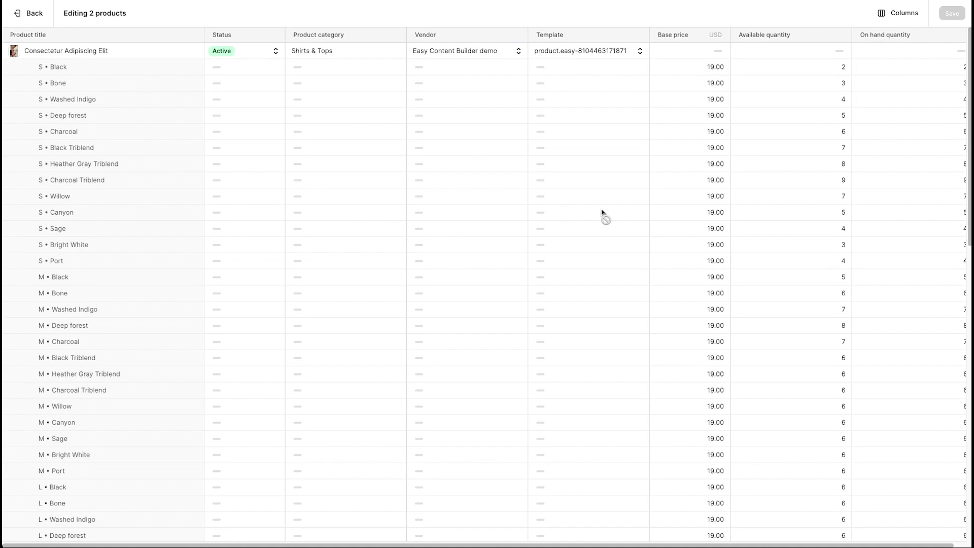
Choose templates for both products, giving Sample T-shirt product.easy-men-clothing, and save
{"action": "left_click", "coordinate": [640, 52]}
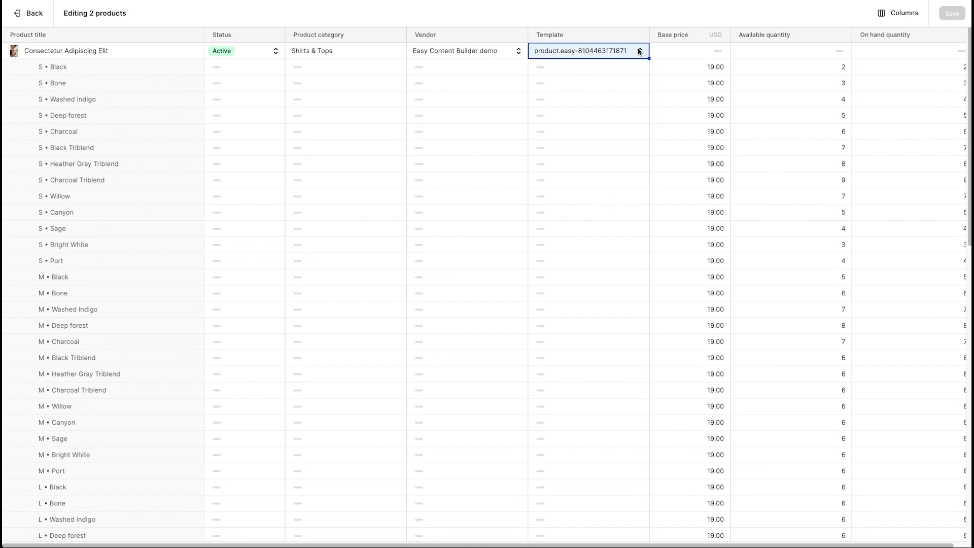
{"action": "left_click", "coordinate": [640, 51]}
{"action": "scroll", "coordinate": [603, 159], "scroll_direction": "down", "scroll_amount": 5}
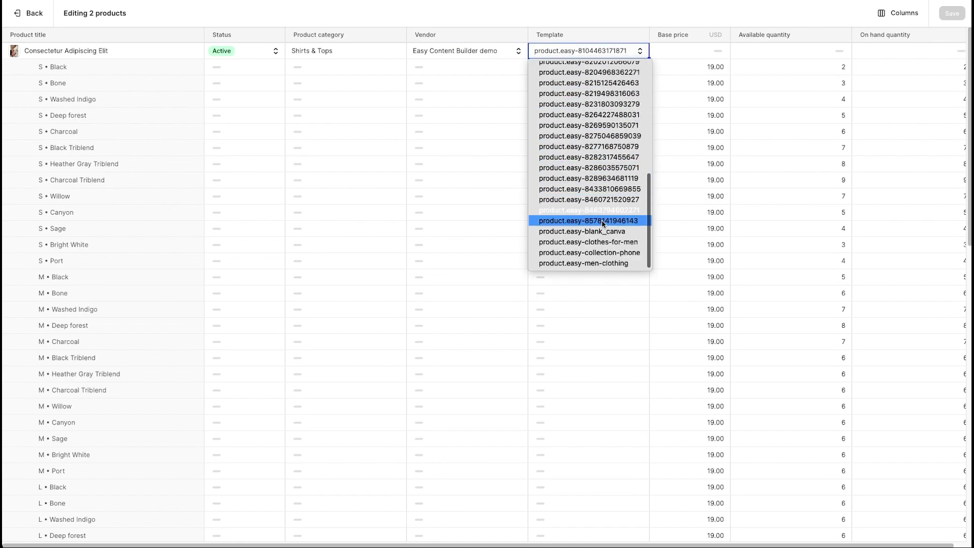
{"action": "left_click", "coordinate": [593, 263]}
{"action": "scroll", "coordinate": [606, 350], "scroll_direction": "down", "scroll_amount": 15}
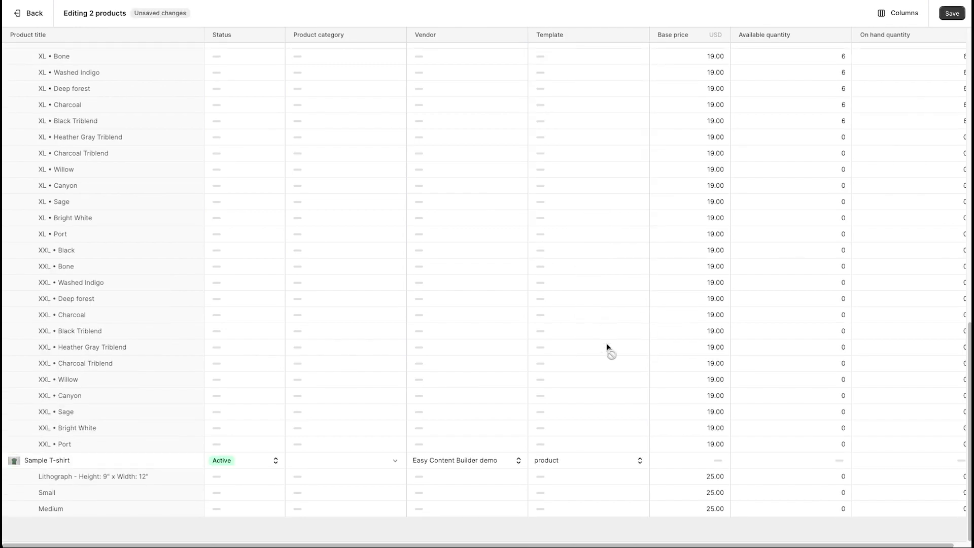
{"action": "left_click", "coordinate": [629, 465]}
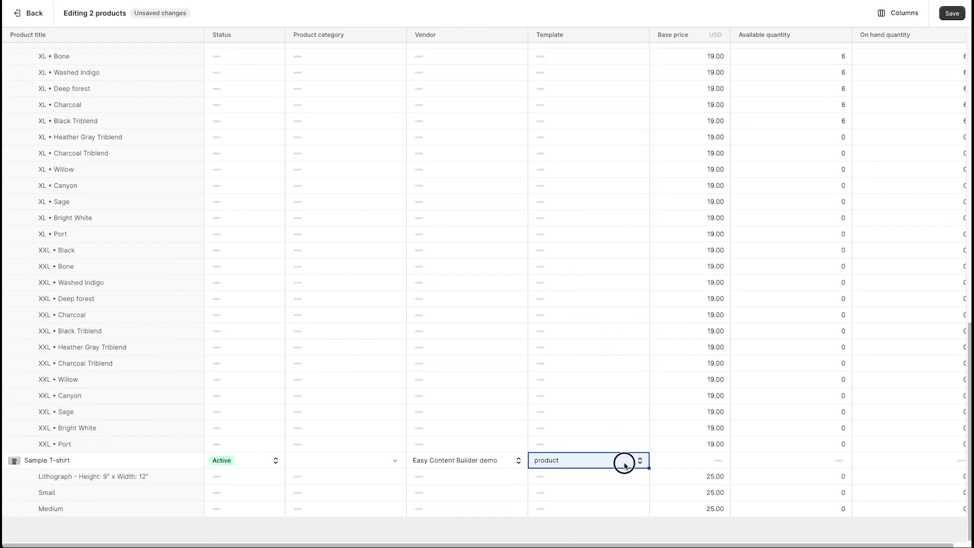
{"action": "left_click", "coordinate": [624, 465]}
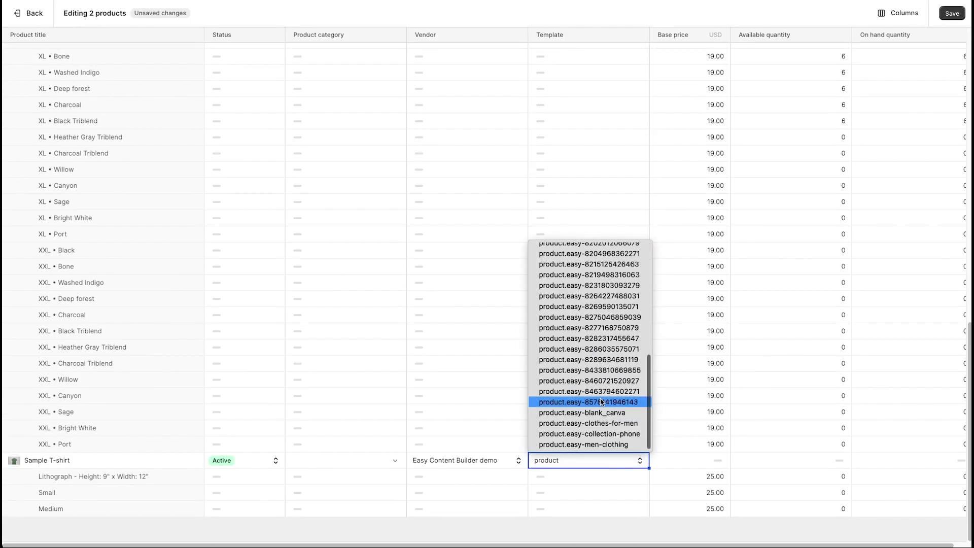
{"action": "left_click", "coordinate": [597, 445]}
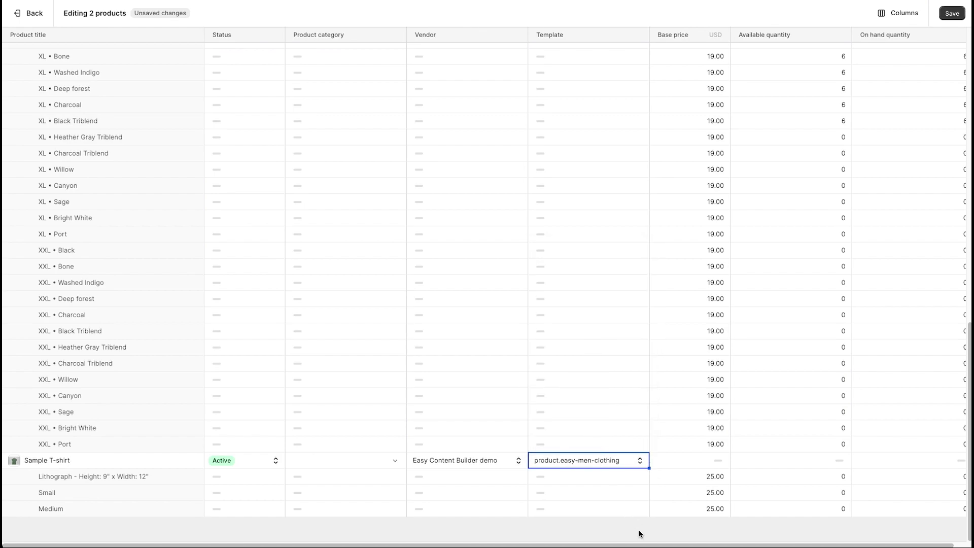
{"action": "left_click", "coordinate": [952, 13]}
{"action": "left_click", "coordinate": [33, 15]}
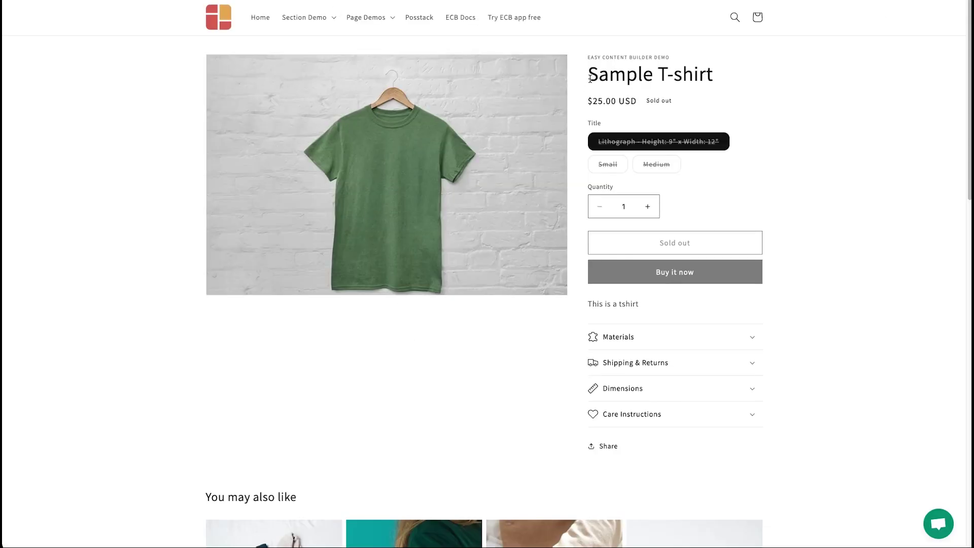
Browse the Sample T-shirt page through the Leather Jacket banner, video, gallery and card sections
{"action": "left_click_drag", "start_coordinate": [590, 78], "coordinate": [720, 83]}
{"action": "left_click", "coordinate": [750, 98]}
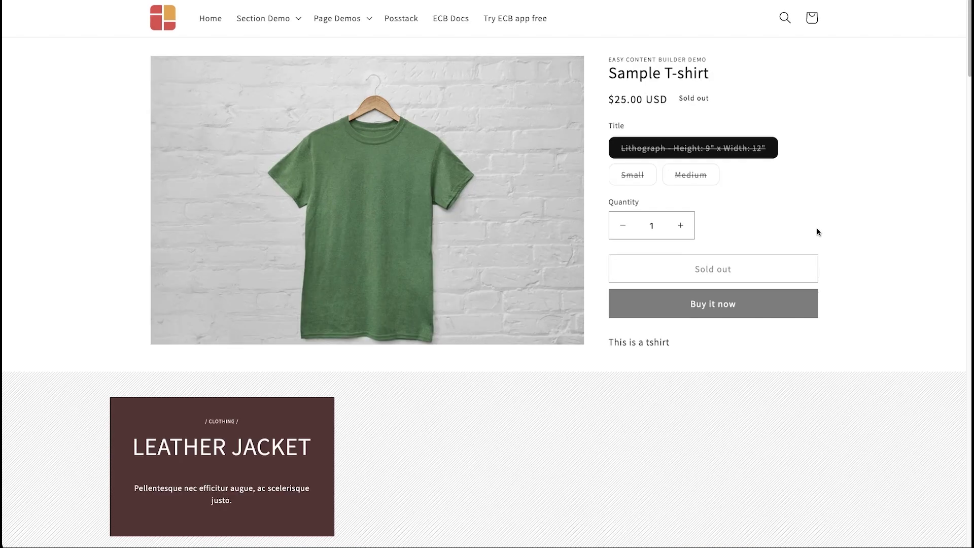
{"action": "scroll", "coordinate": [564, 395], "scroll_direction": "down", "scroll_amount": 5}
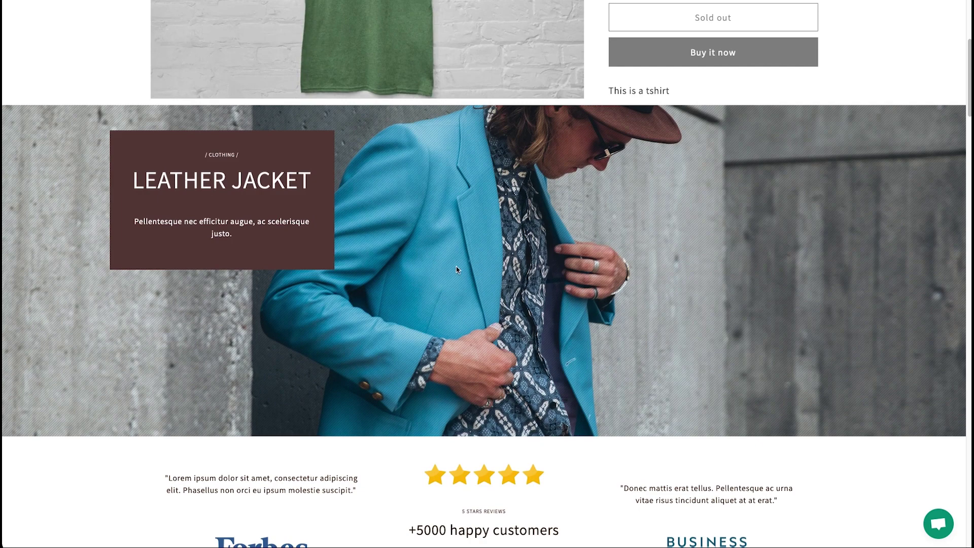
{"action": "scroll", "coordinate": [456, 269], "scroll_direction": "down", "scroll_amount": 3}
{"action": "scroll", "coordinate": [457, 270], "scroll_direction": "down", "scroll_amount": 2}
{"action": "scroll", "coordinate": [457, 270], "scroll_direction": "down", "scroll_amount": 2}
{"action": "scroll", "coordinate": [457, 269], "scroll_direction": "down", "scroll_amount": 4}
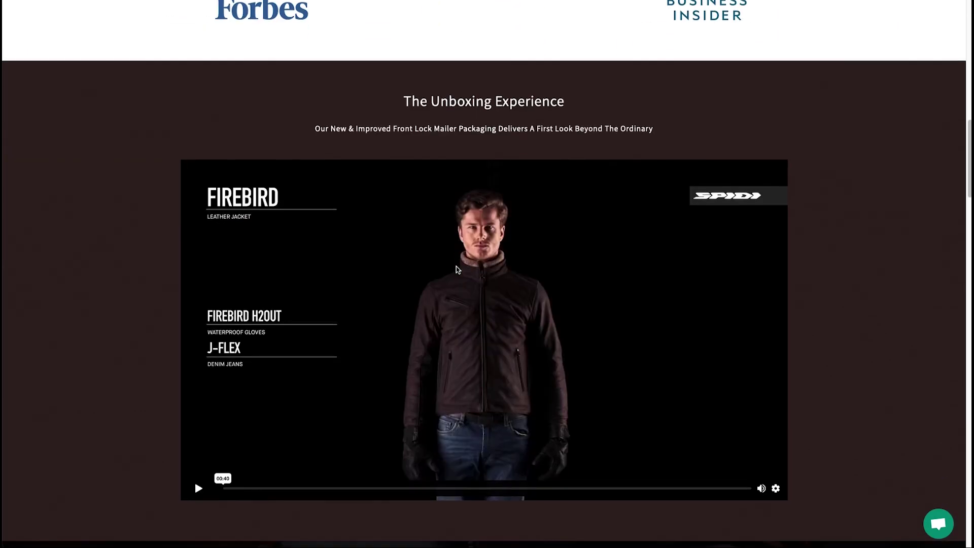
{"action": "scroll", "coordinate": [457, 270], "scroll_direction": "down", "scroll_amount": 3}
{"action": "scroll", "coordinate": [456, 270], "scroll_direction": "down", "scroll_amount": 3}
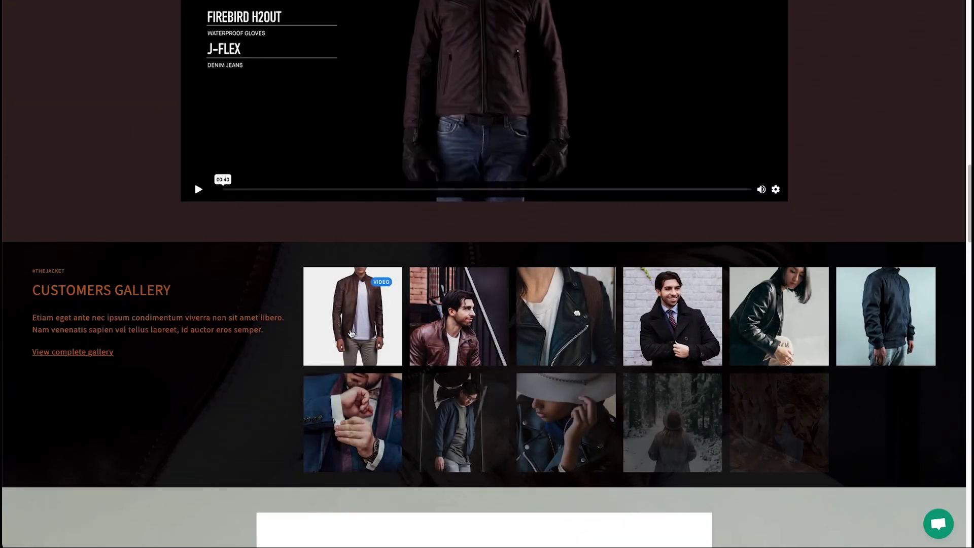
{"action": "scroll", "coordinate": [651, 419], "scroll_direction": "down", "scroll_amount": 1}
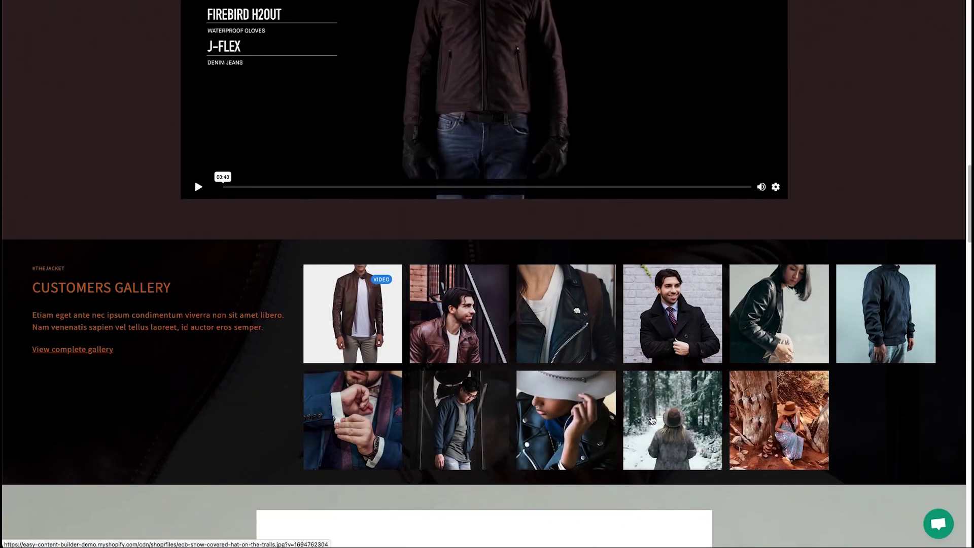
{"action": "scroll", "coordinate": [651, 419], "scroll_direction": "down", "scroll_amount": 3}
{"action": "scroll", "coordinate": [648, 414], "scroll_direction": "down", "scroll_amount": 1}
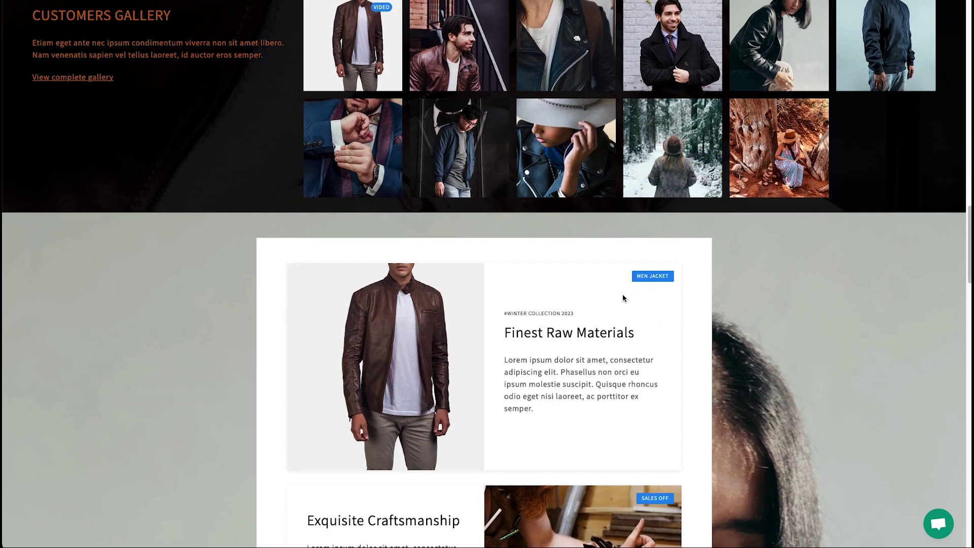
{"action": "left_click_drag", "start_coordinate": [651, 343], "coordinate": [518, 334]}
{"action": "left_click", "coordinate": [514, 342]}
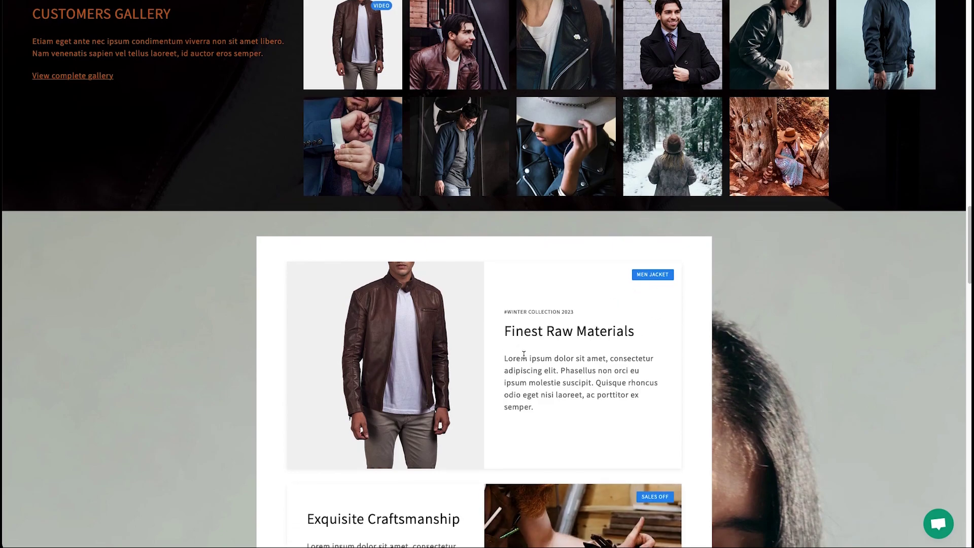
{"action": "scroll", "coordinate": [523, 358], "scroll_direction": "down", "scroll_amount": 3}
{"action": "scroll", "coordinate": [523, 358], "scroll_direction": "down", "scroll_amount": 2}
{"action": "scroll", "coordinate": [524, 357], "scroll_direction": "down", "scroll_amount": 3}
{"action": "scroll", "coordinate": [524, 357], "scroll_direction": "down", "scroll_amount": 2}
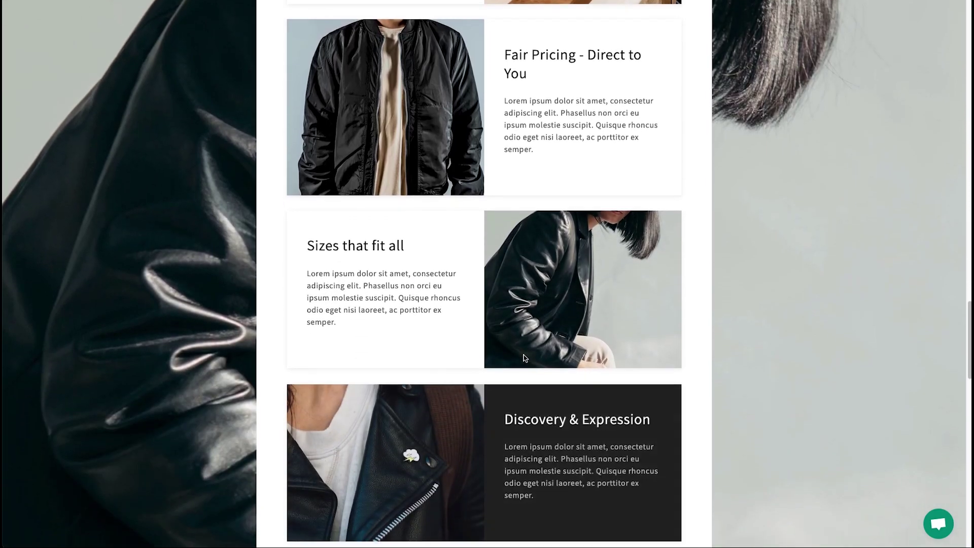
{"action": "scroll", "coordinate": [523, 358], "scroll_direction": "down", "scroll_amount": 3}
{"action": "scroll", "coordinate": [523, 358], "scroll_direction": "down", "scroll_amount": 1}
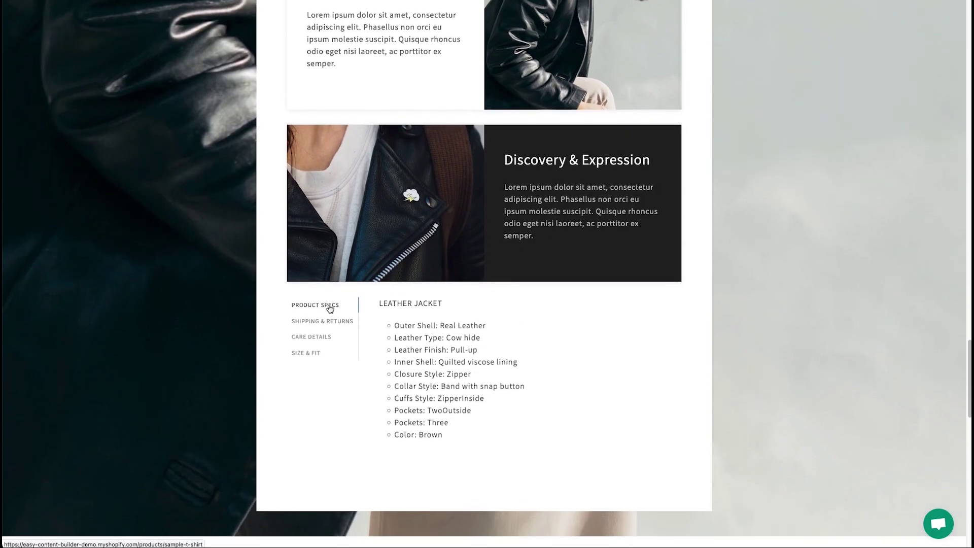
{"action": "scroll", "coordinate": [446, 392], "scroll_direction": "down", "scroll_amount": 4}
{"action": "scroll", "coordinate": [446, 393], "scroll_direction": "down", "scroll_amount": 5}
{"action": "scroll", "coordinate": [552, 363], "scroll_direction": "down", "scroll_amount": 2}
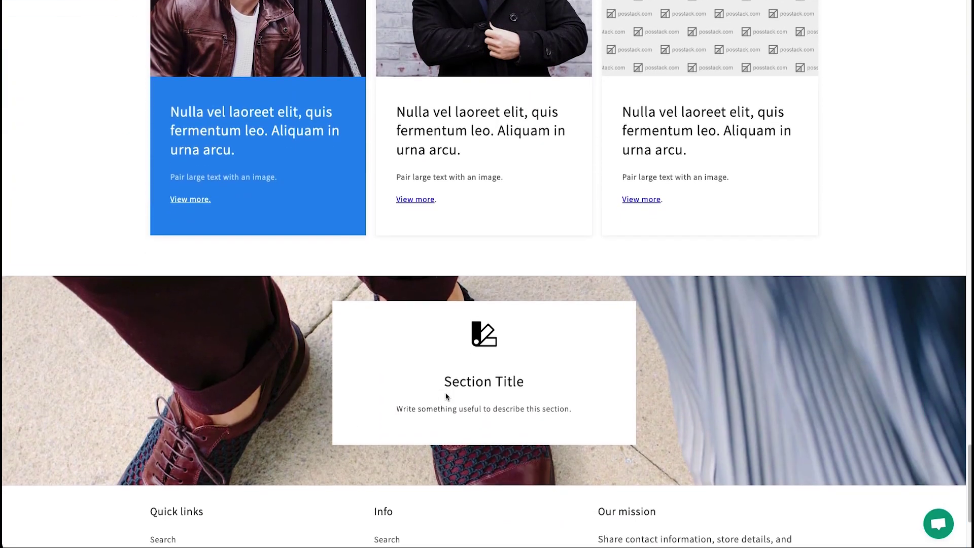
{"action": "scroll", "coordinate": [551, 363], "scroll_direction": "down", "scroll_amount": 1}
{"action": "left_click_drag", "start_coordinate": [561, 348], "coordinate": [432, 325]}
{"action": "left_click", "coordinate": [510, 325]}
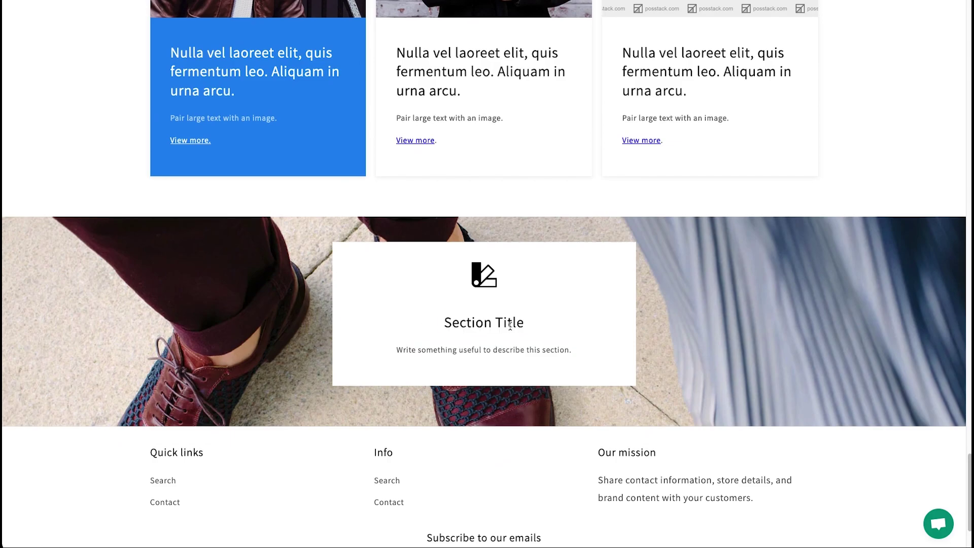
{"action": "scroll", "coordinate": [510, 325], "scroll_direction": "up", "scroll_amount": 5}
{"action": "scroll", "coordinate": [510, 326], "scroll_direction": "up", "scroll_amount": 5}
{"action": "scroll", "coordinate": [511, 328], "scroll_direction": "up", "scroll_amount": 5}
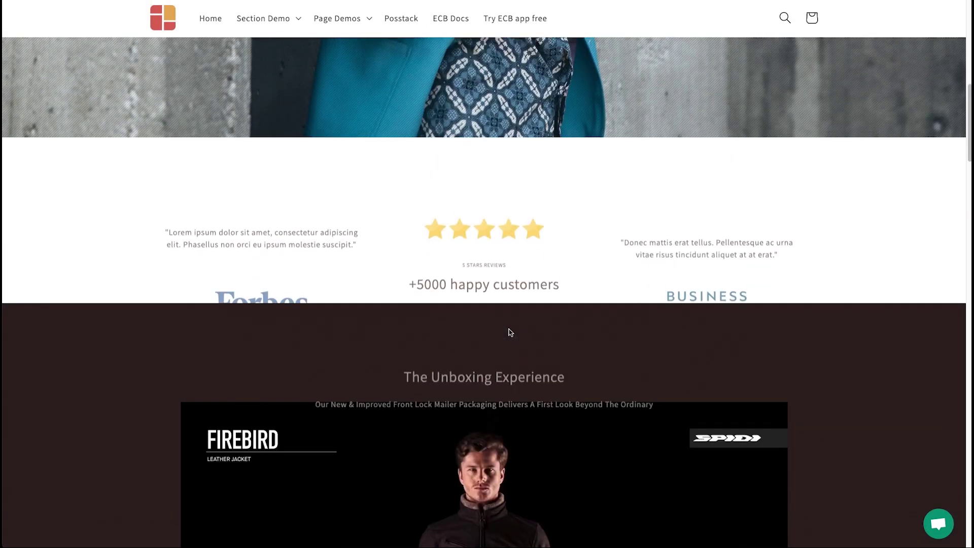
{"action": "scroll", "coordinate": [510, 333], "scroll_direction": "up", "scroll_amount": 5}
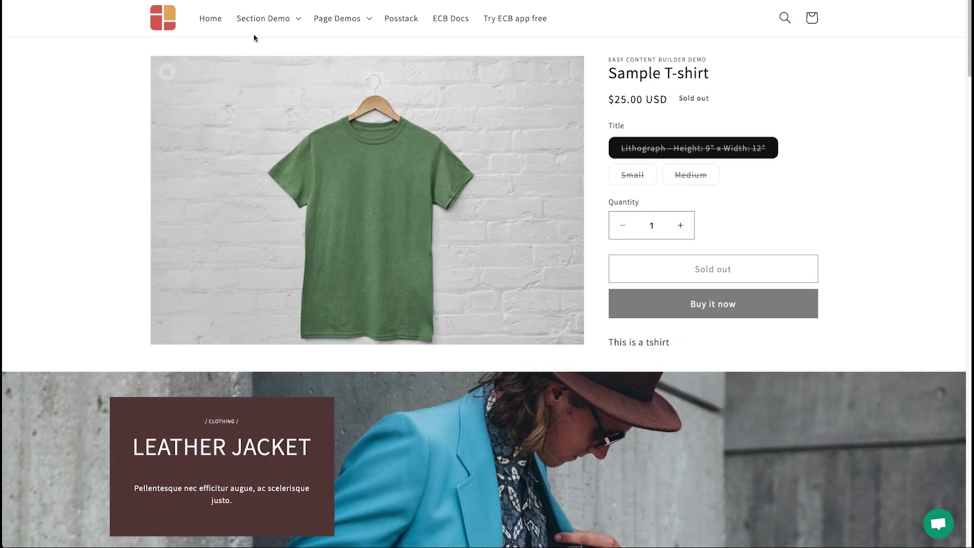